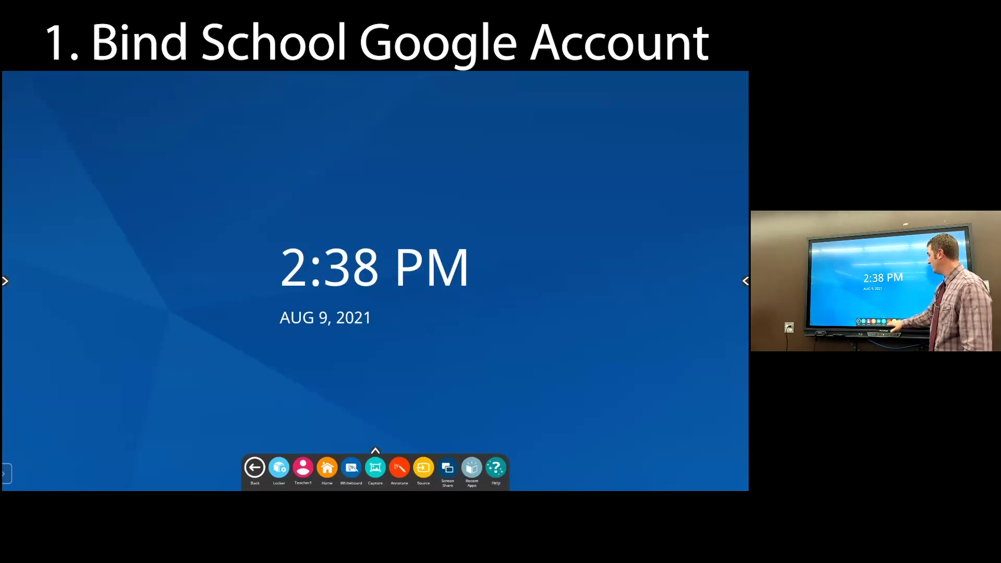
From the Teacher1 account's cloud options, choose Google Drive to reach the Cloud Connect sign-in
click(375, 488)
click(375, 488)
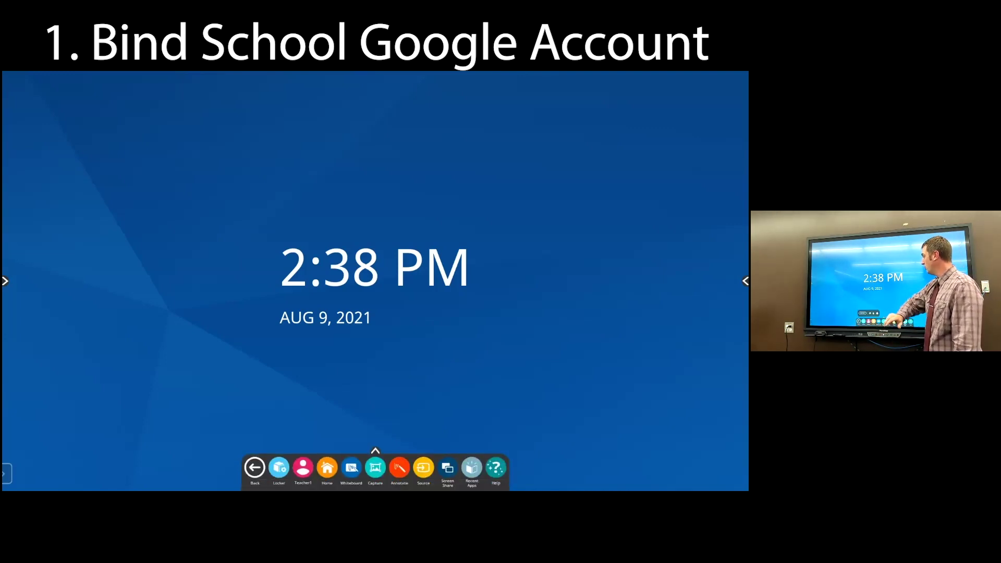
click(302, 468)
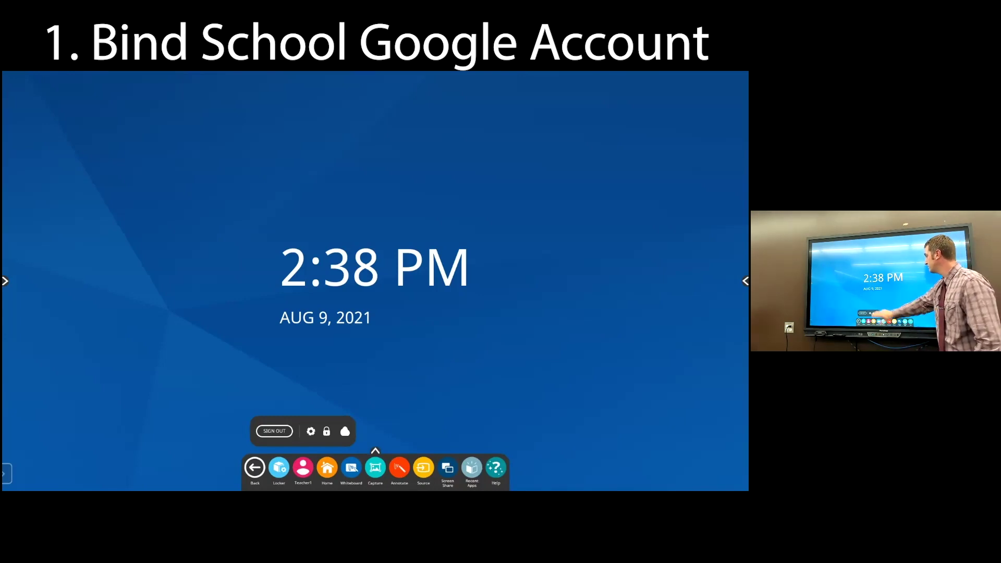
click(345, 431)
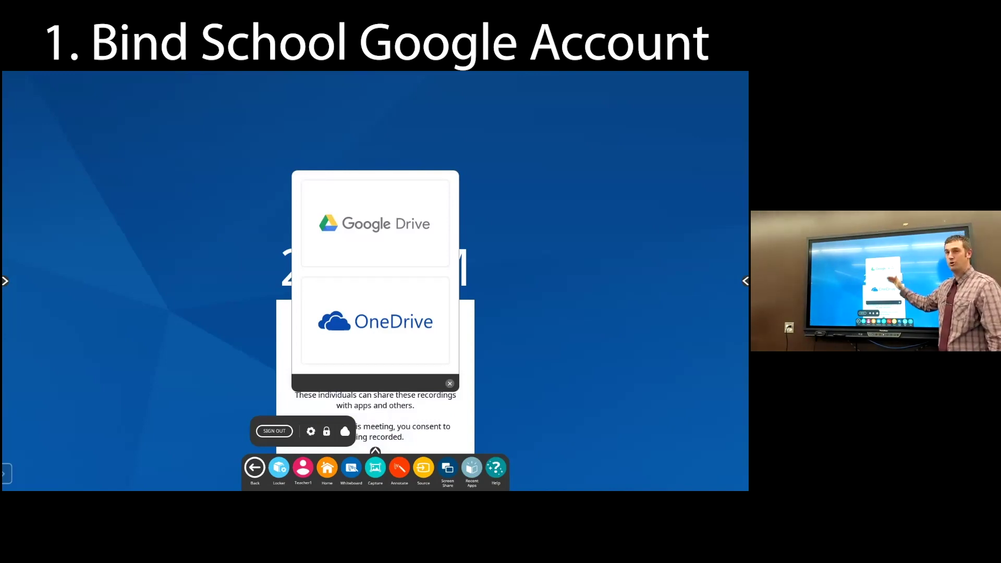
click(376, 224)
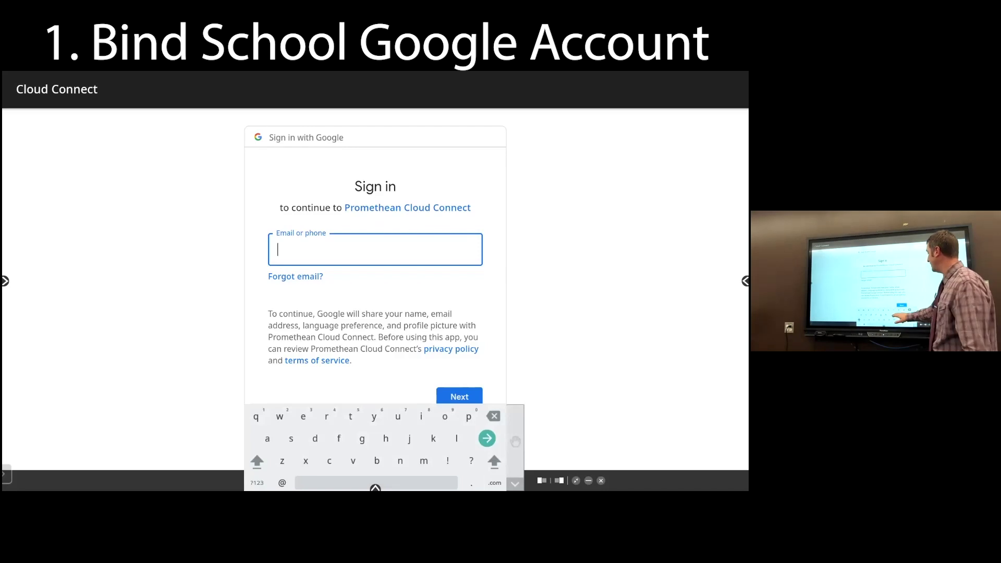
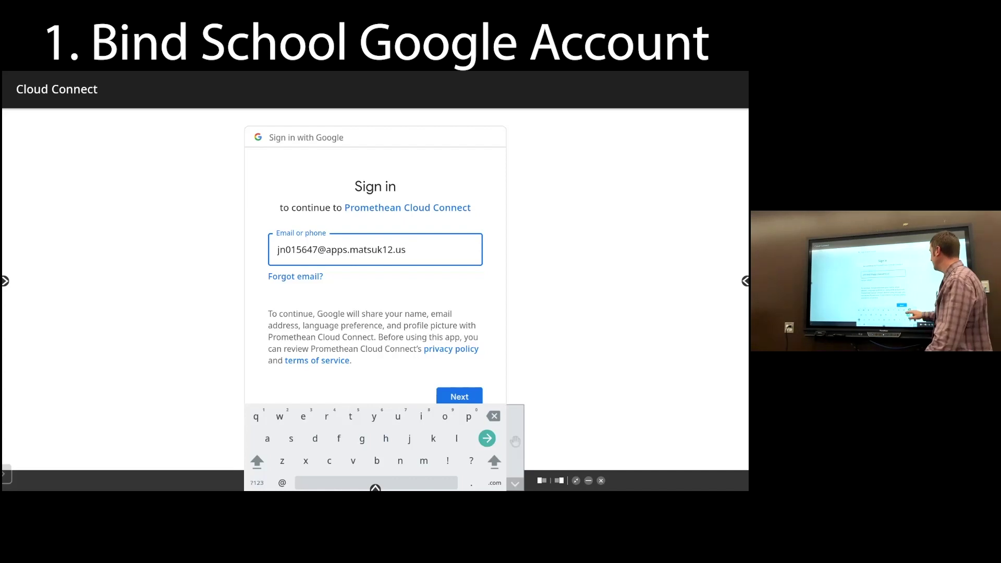
Sign in with the school Google email address and allow Cloud Connect access to the Drive files
key(Return)
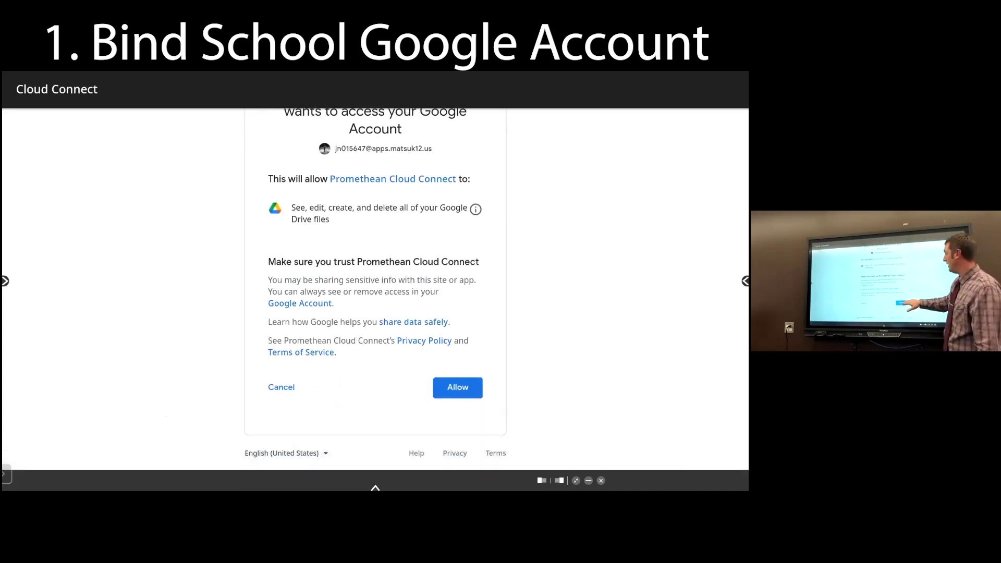
click(457, 384)
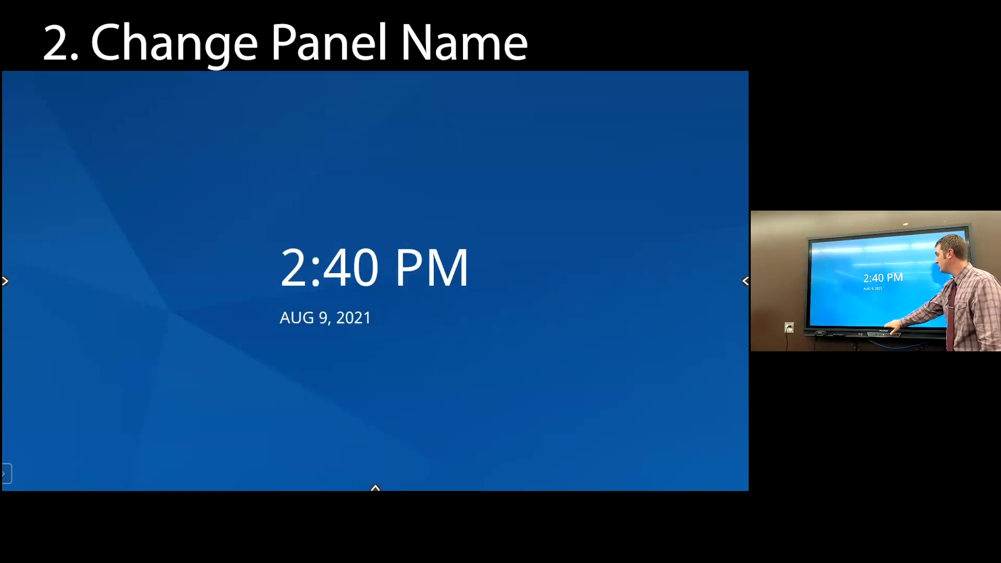
click(375, 488)
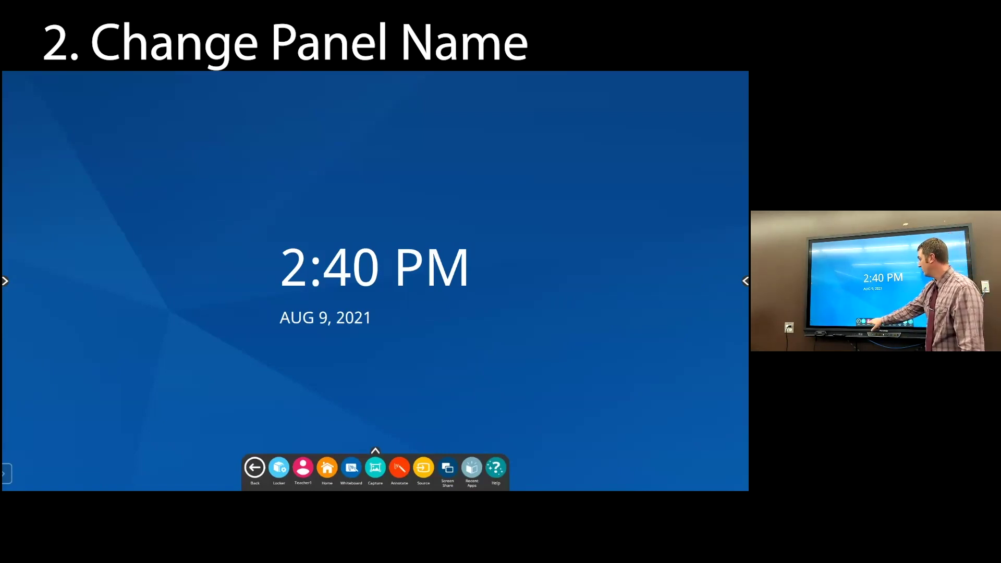
In Users settings, replace the Teacher1 user name with the teacher's surname and confirm it
click(302, 468)
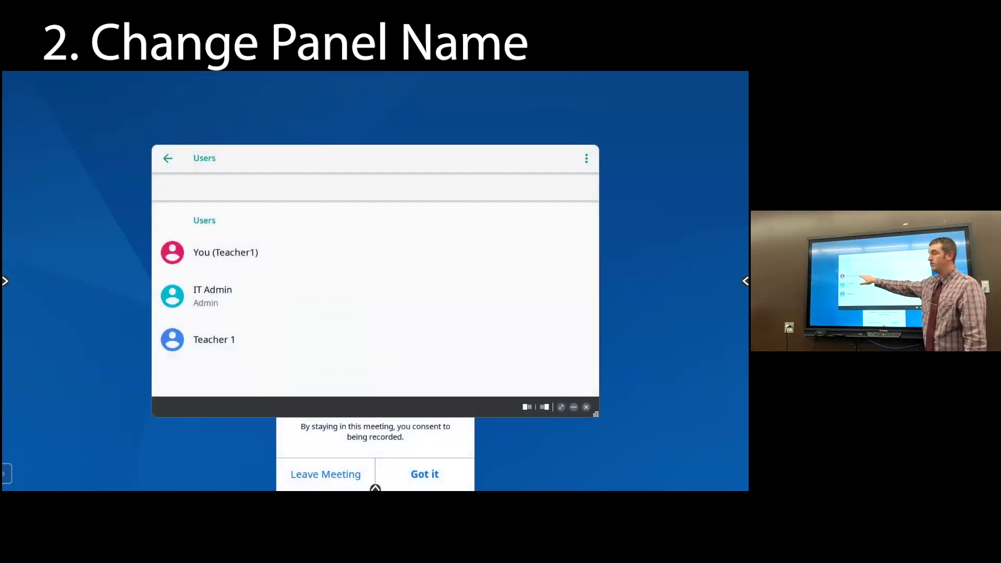
click(226, 253)
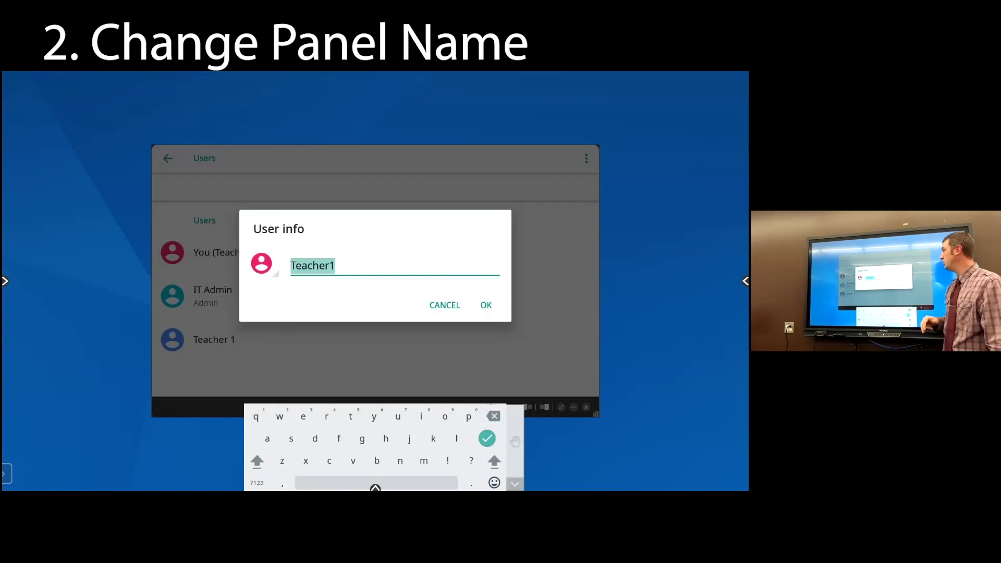
key(BackSpace)
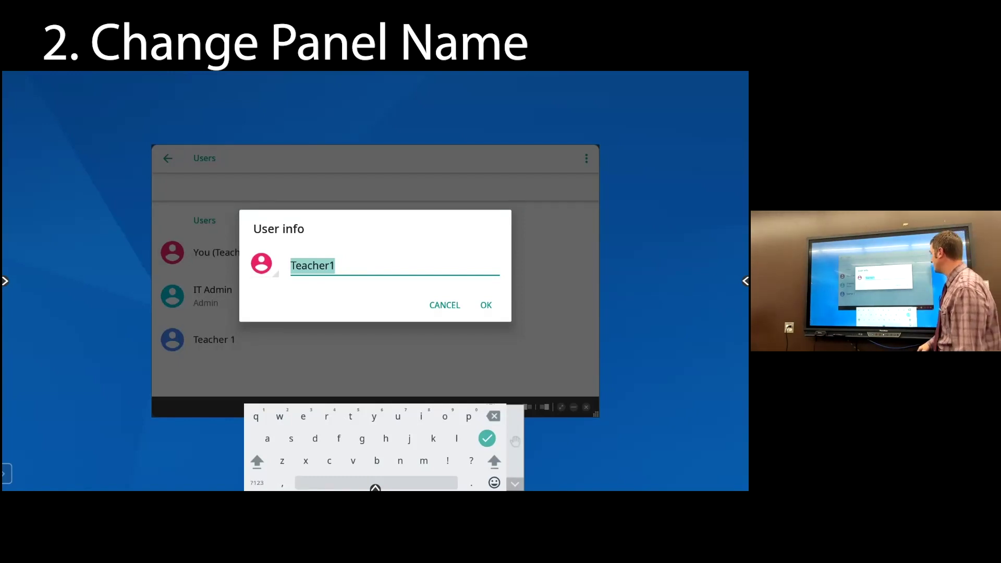
click(335, 266)
key(BackSpace)
key(BackSpace)
key(BackSpace)
key(BackSpace)
key(BackSpace)
key(BackSpace)
key(BackSpace)
key(BackSpace)
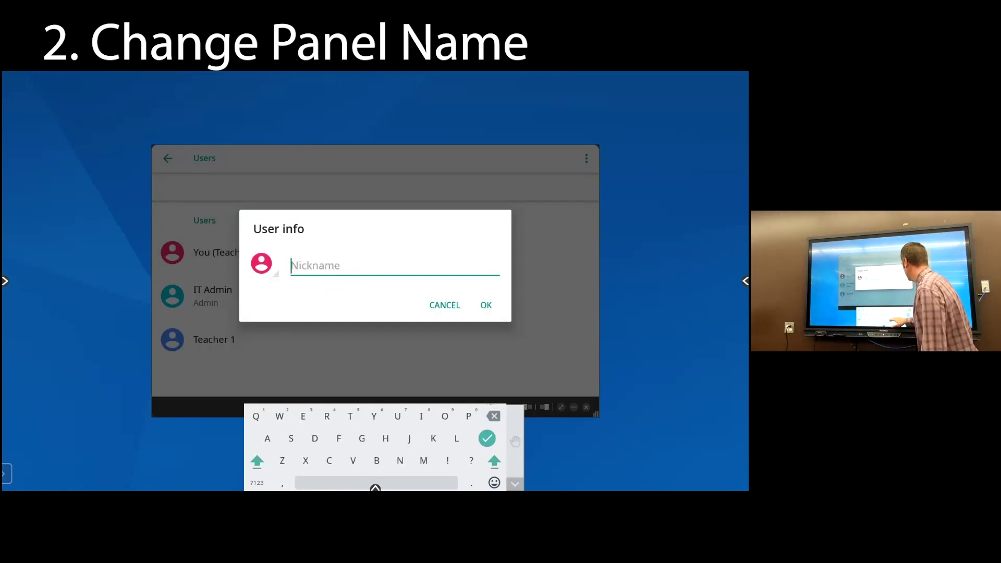
text(Notestine)
key(Return)
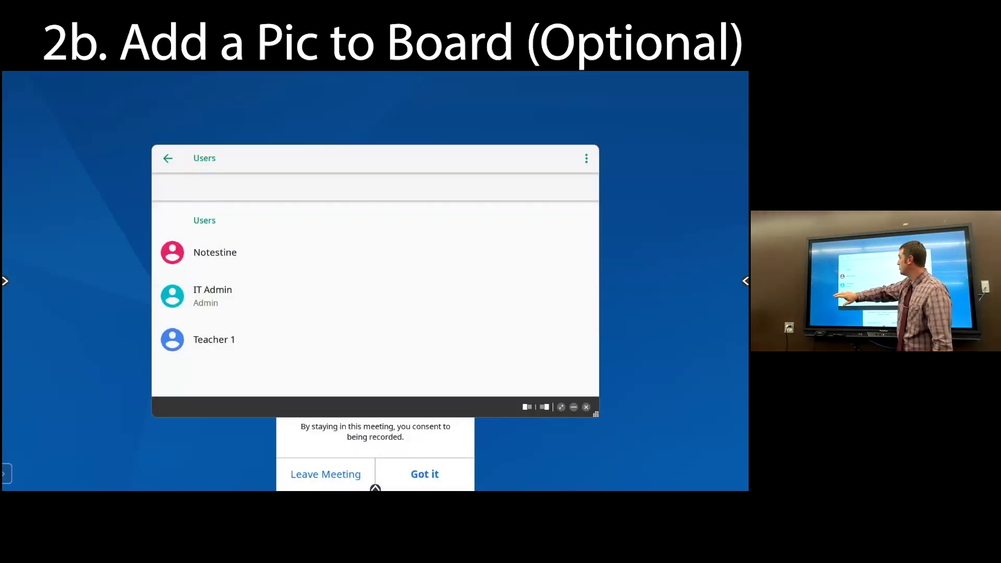
click(214, 252)
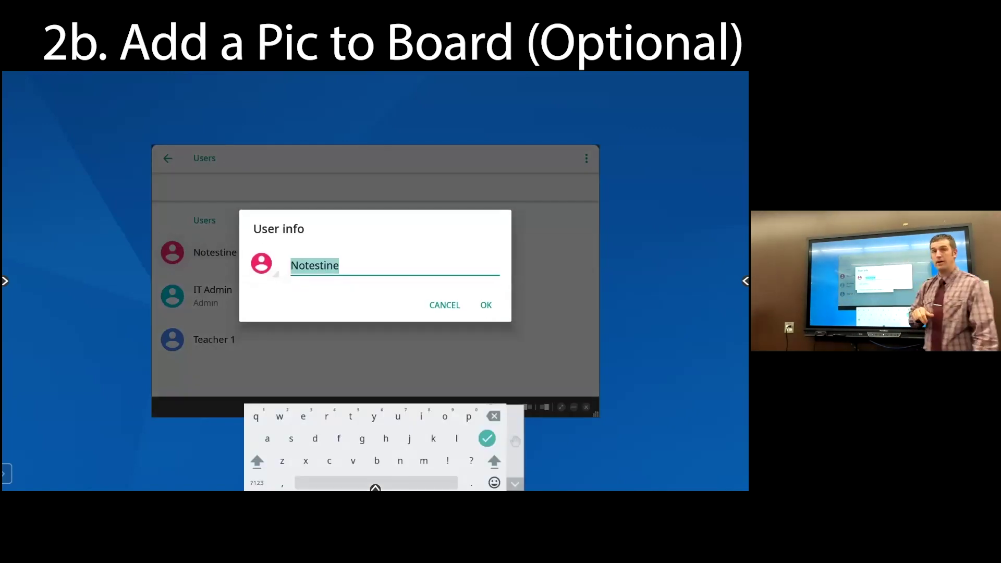
Pick the portrait image from the Google Drive Bio Picture folder as the user picture
click(261, 263)
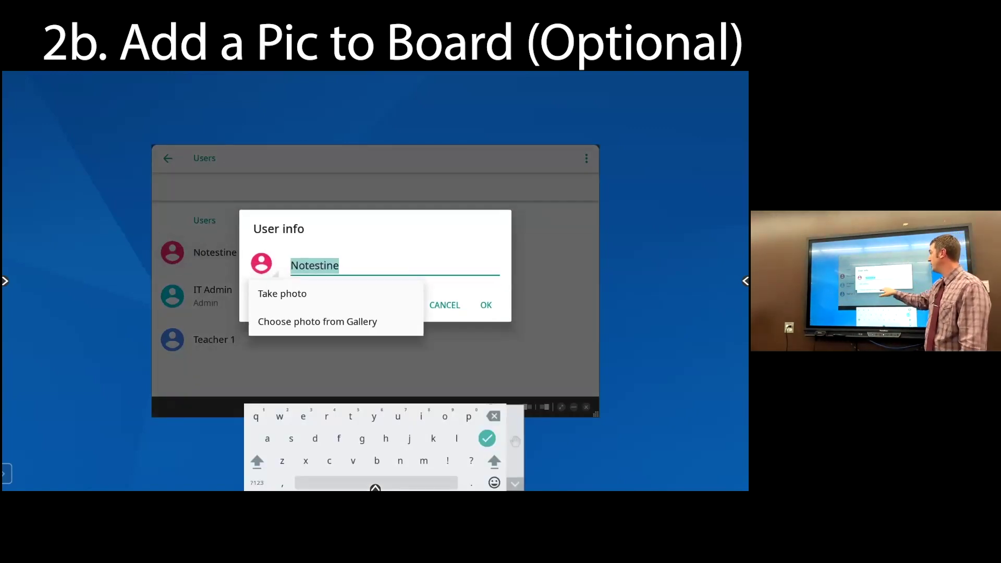
click(318, 322)
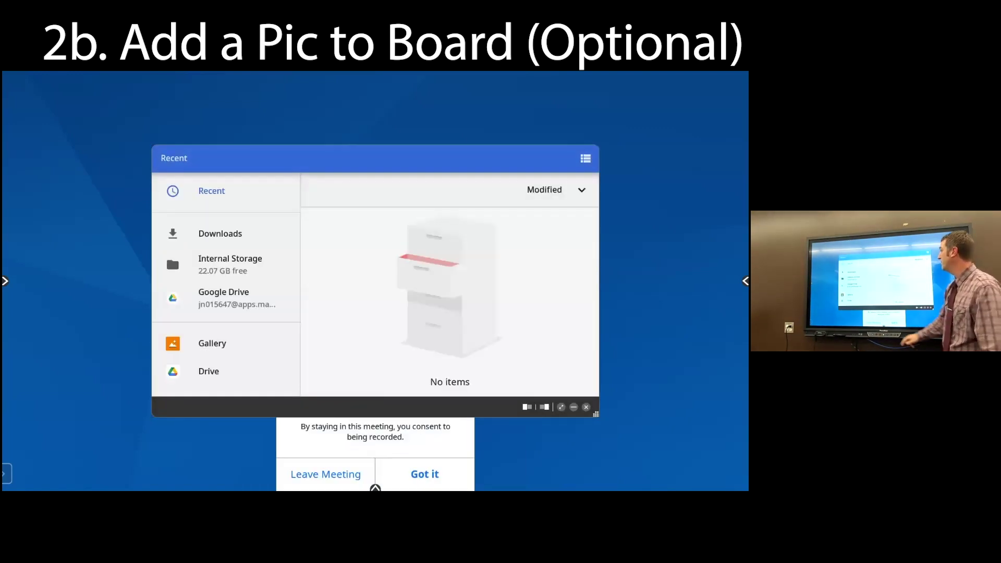
click(224, 297)
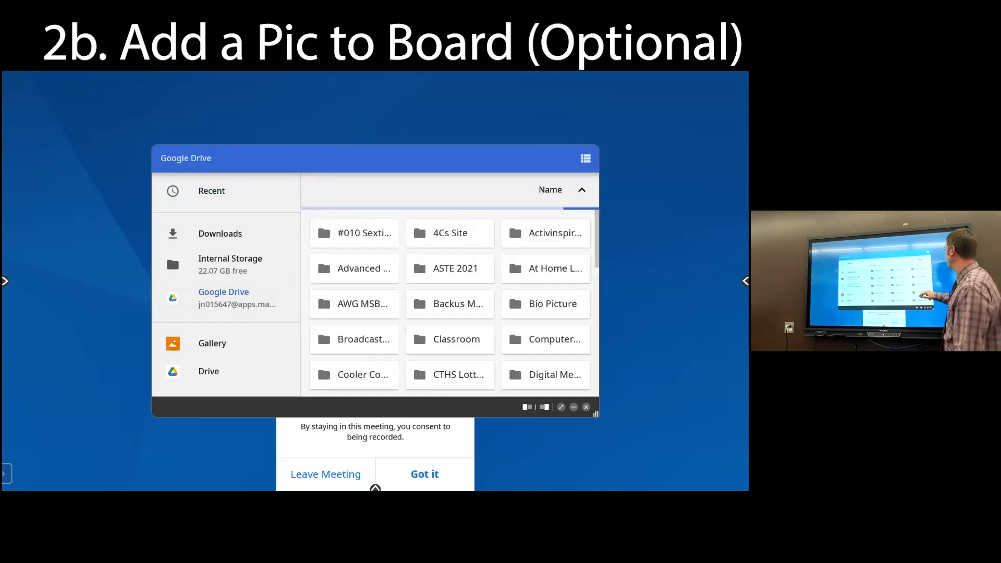
scroll(449, 303, down, 1)
click(553, 281)
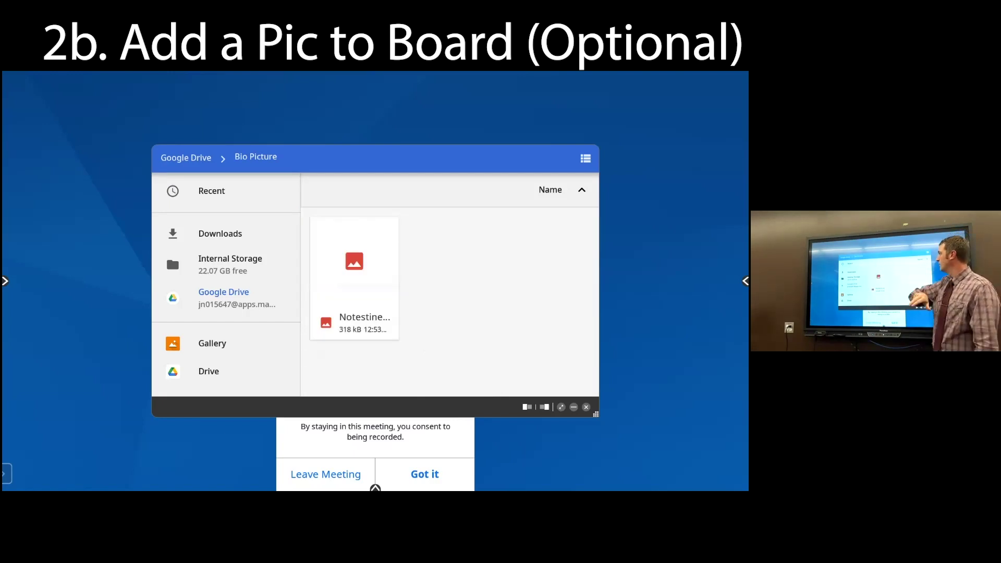
click(354, 277)
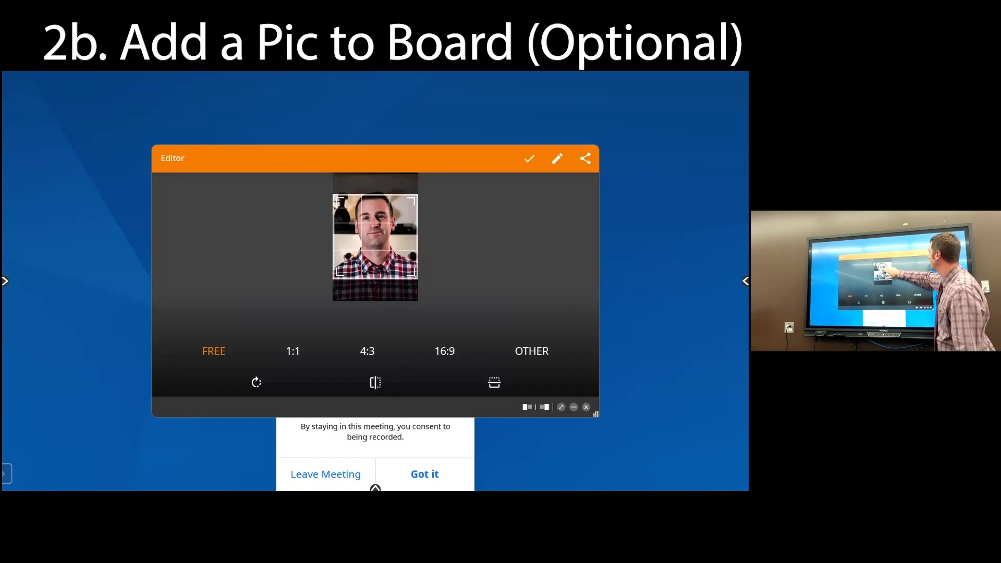
Crop the portrait to frame the face and save the updated user info
mouse_move(376, 236)
mouse_down()
mouse_move(375, 219)
mouse_move(376, 229)
mouse_up()
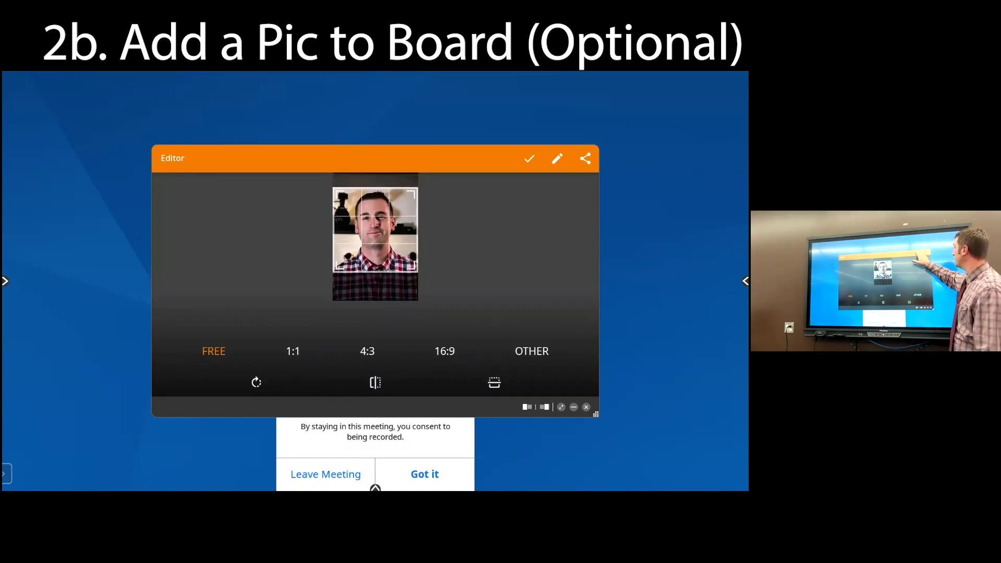
click(530, 158)
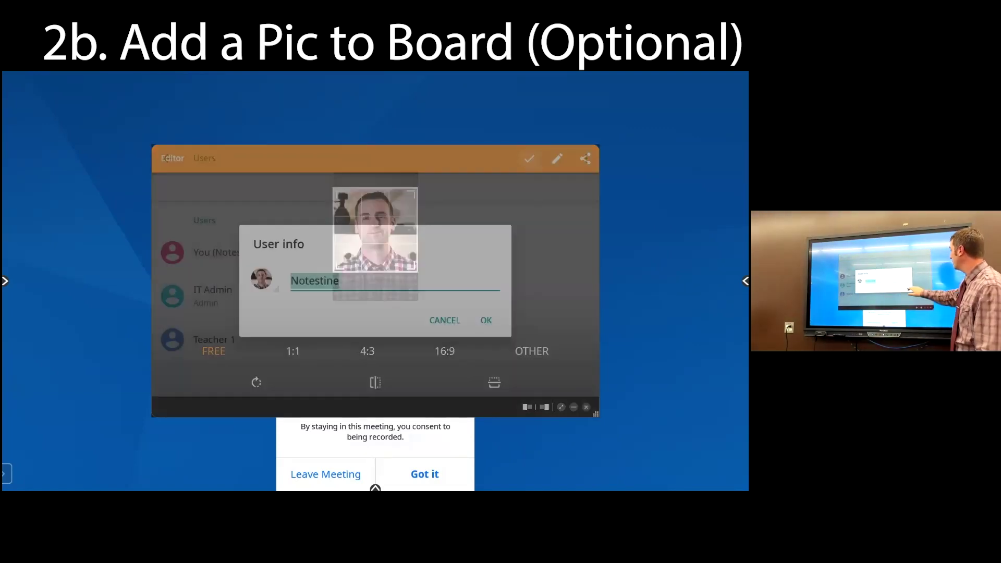
click(486, 320)
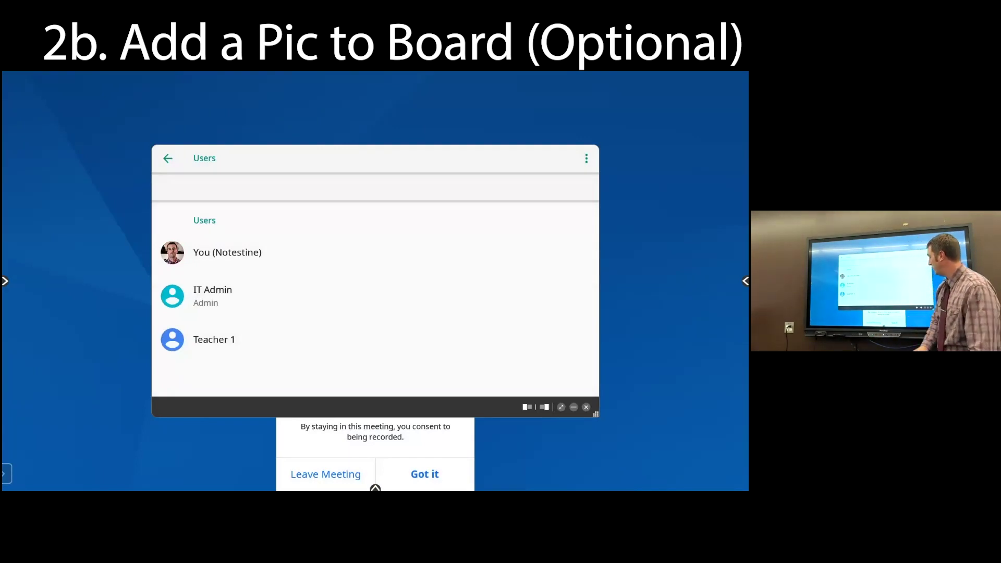
click(375, 489)
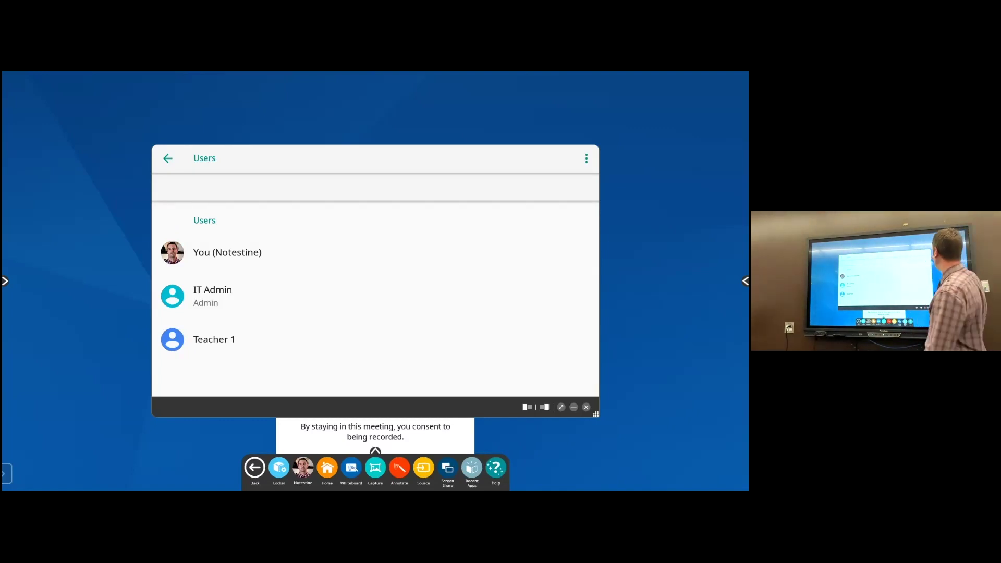
Collapse the quick-access toolbar, then bring it back up from the home screen
click(376, 451)
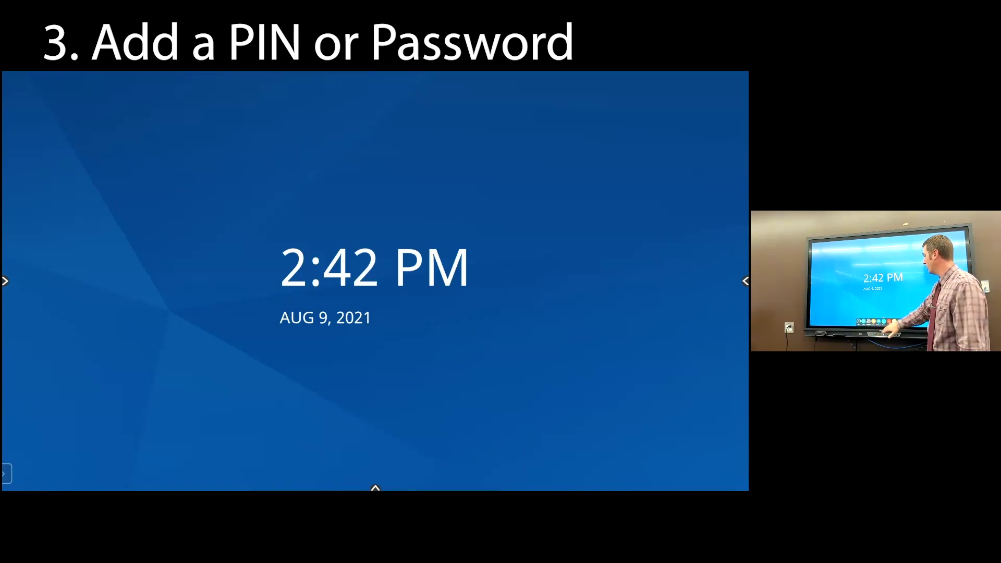
click(376, 487)
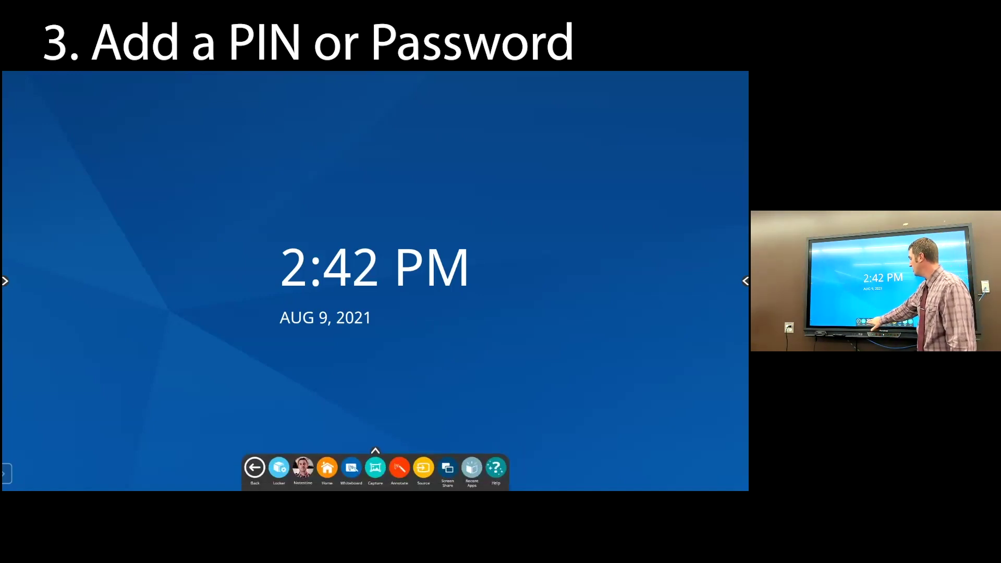
Go from the profile menu into device settings and open the Screen lock options
click(302, 468)
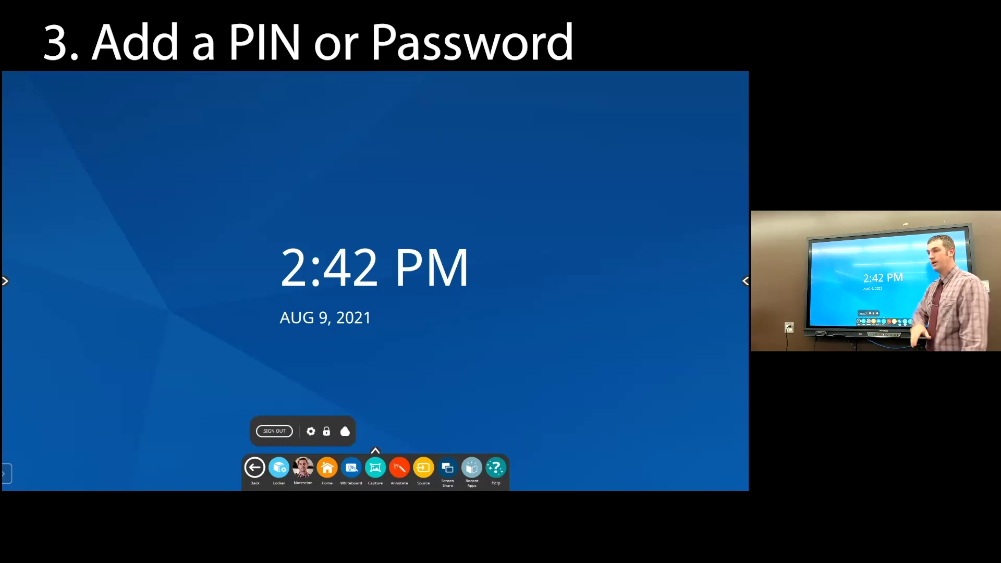
click(311, 431)
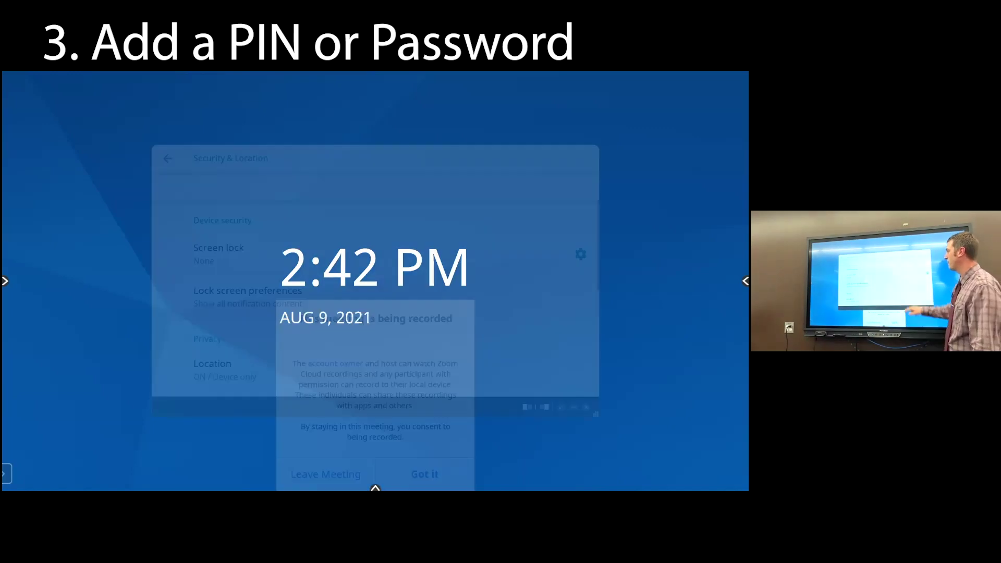
scroll(375, 299, down, 1)
scroll(376, 298, up, 1)
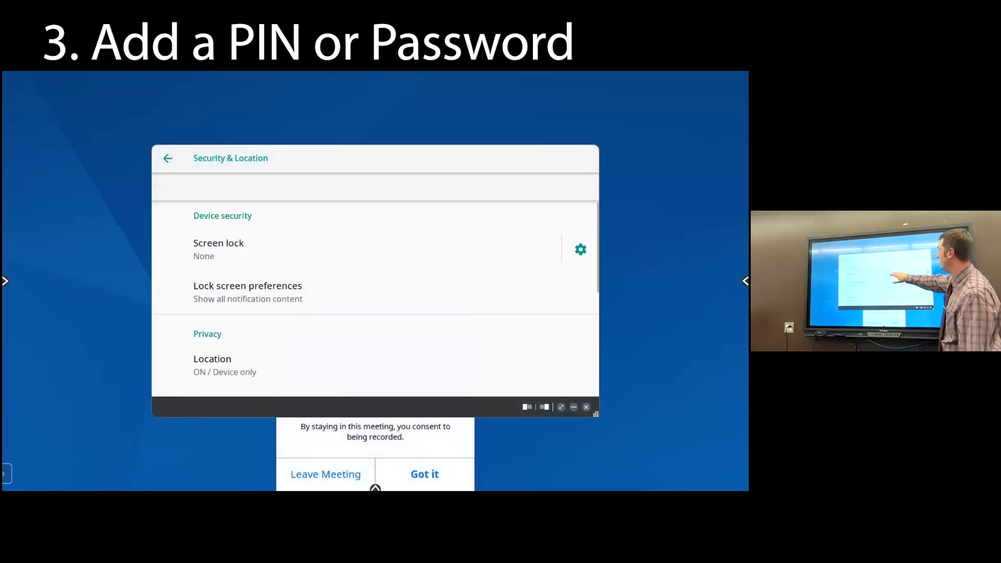
click(376, 249)
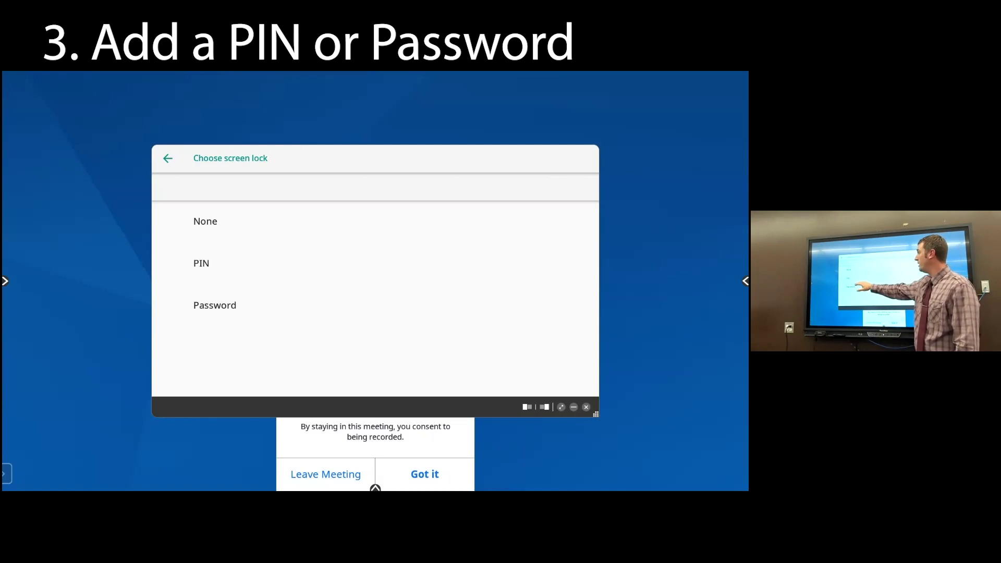
Choose PIN as the screen lock, then enter and confirm a four-digit PIN
click(255, 263)
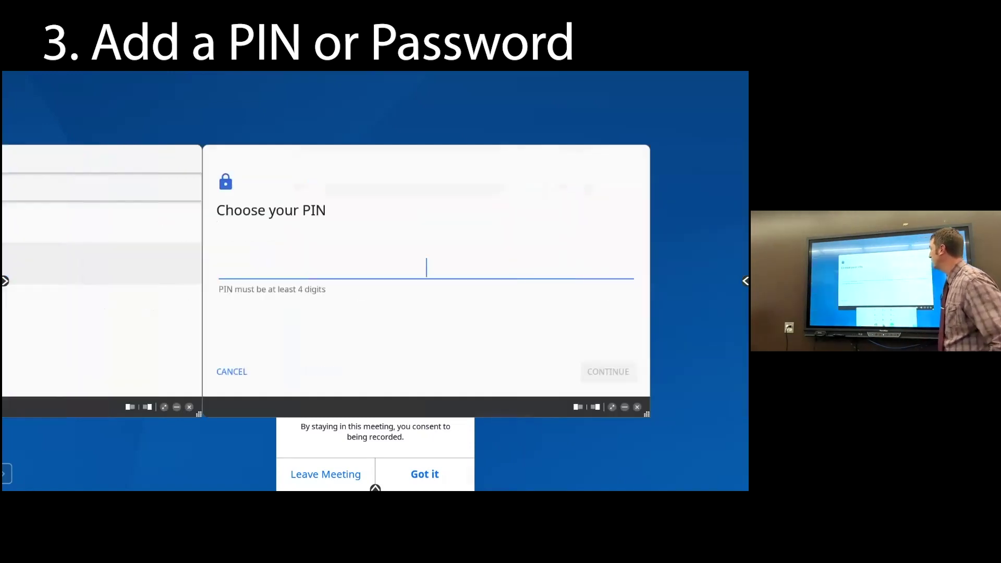
click(334, 416)
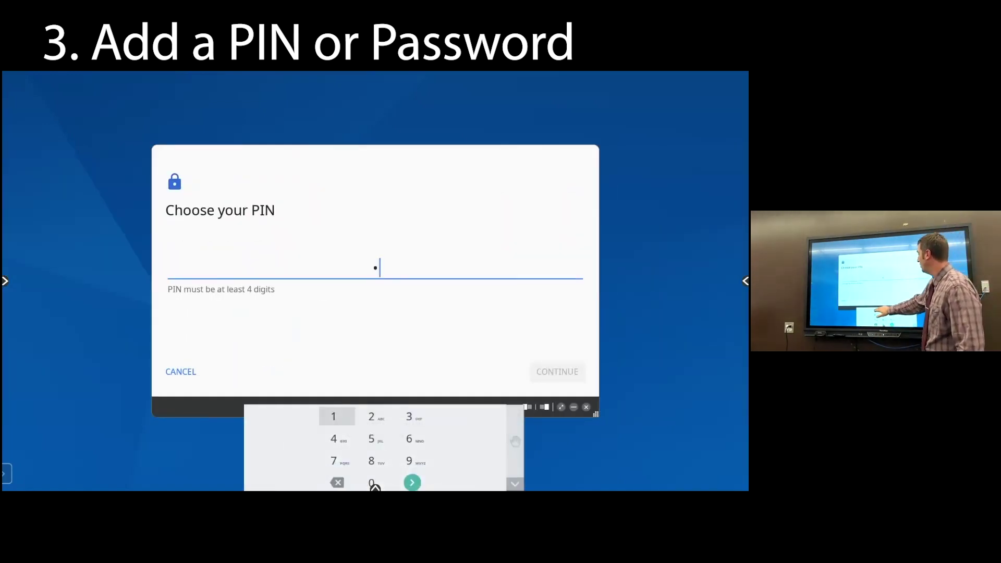
click(333, 417)
click(334, 416)
click(334, 416)
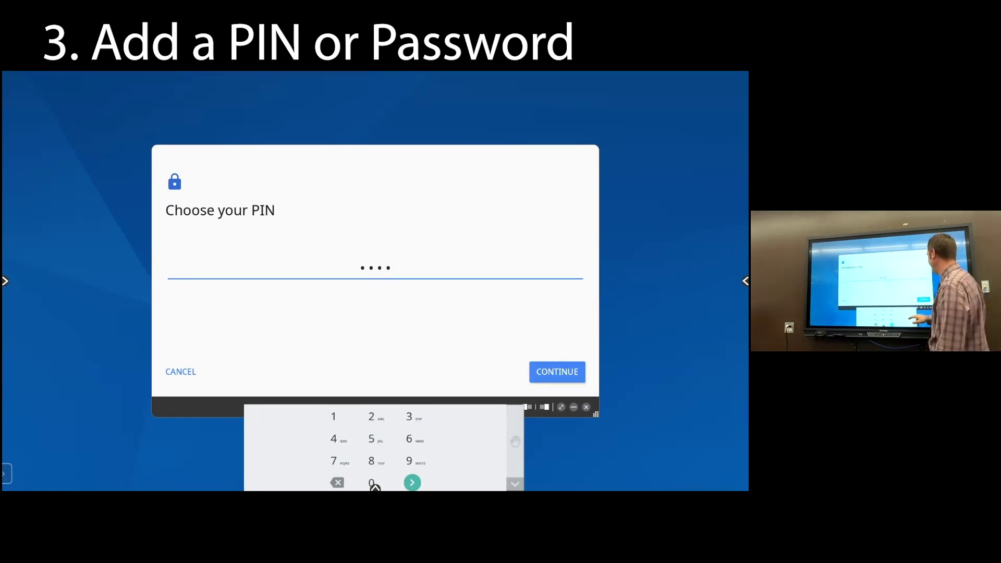
click(412, 482)
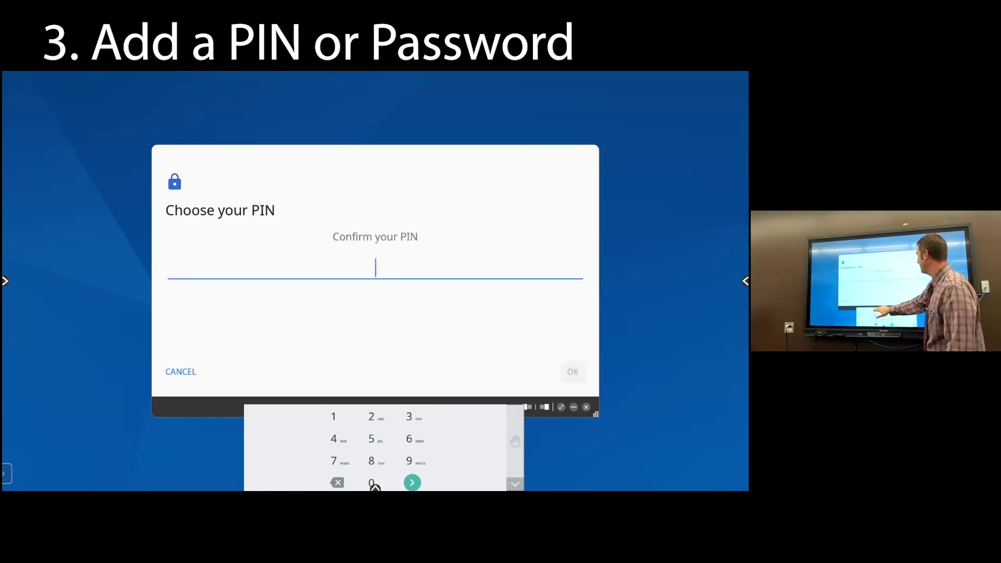
click(333, 416)
click(334, 416)
click(334, 417)
click(334, 416)
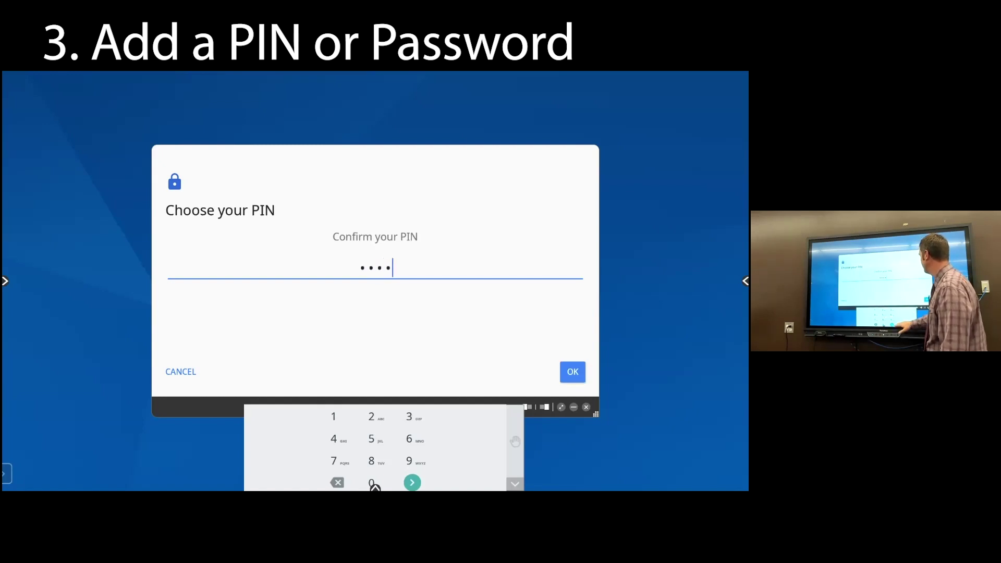
click(411, 482)
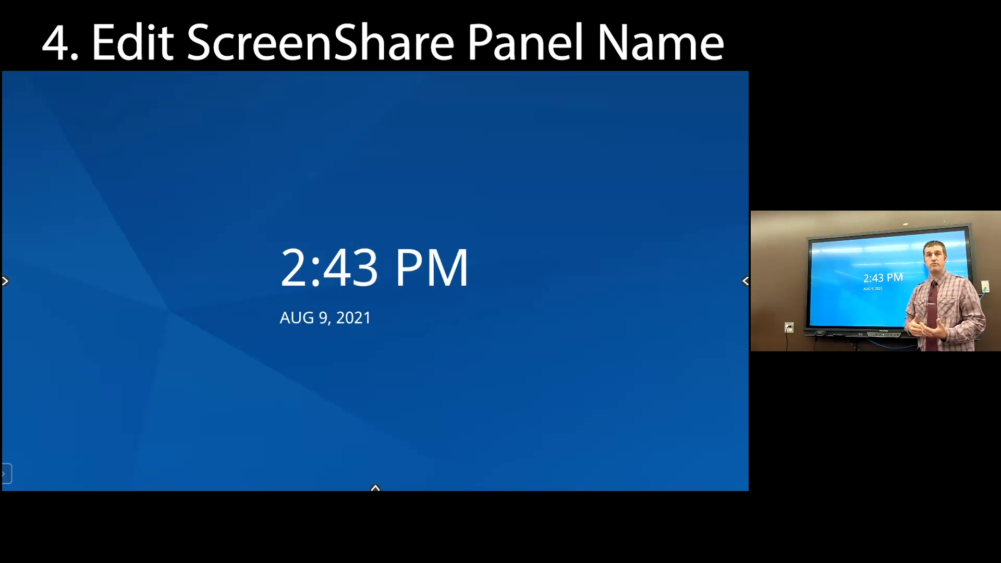
Clear the Panel Name field and enter CTS-1116 as the screen-share panel's name
click(375, 488)
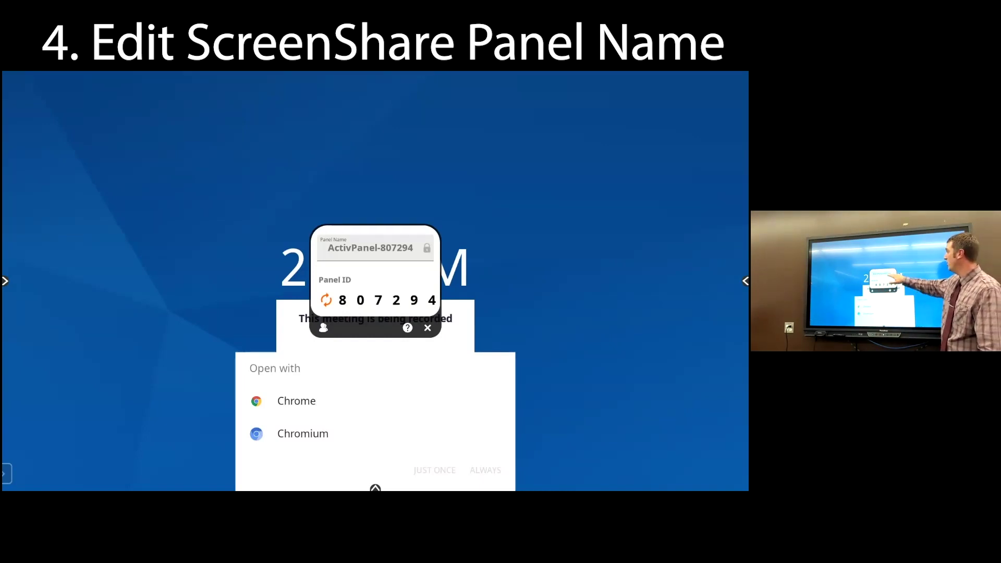
click(371, 247)
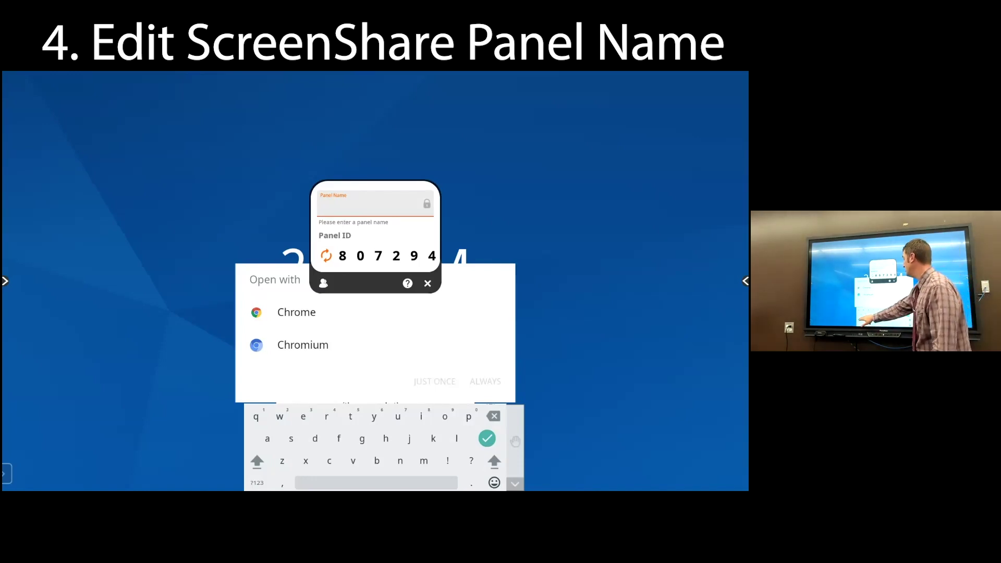
text(C)
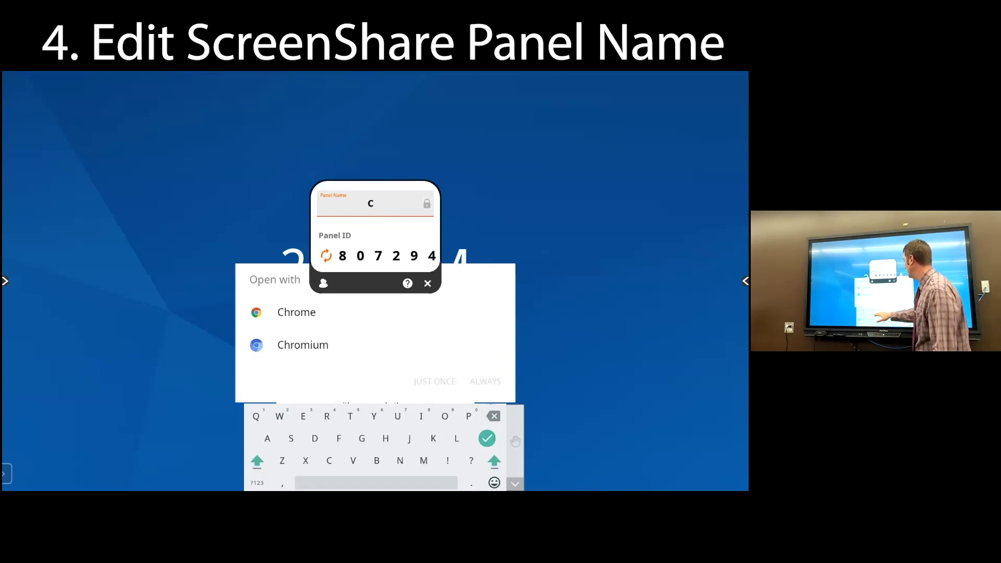
text(TS)
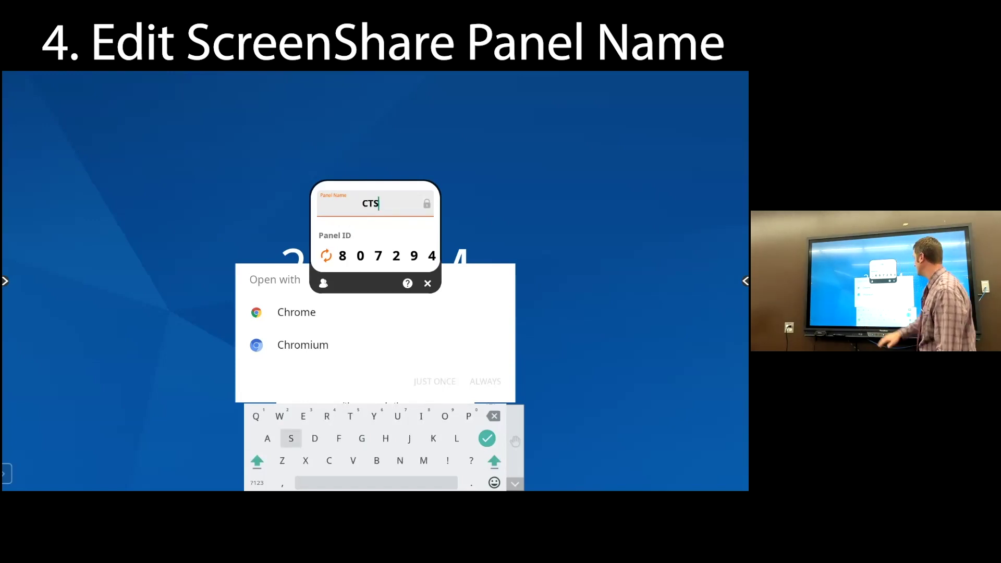
click(257, 483)
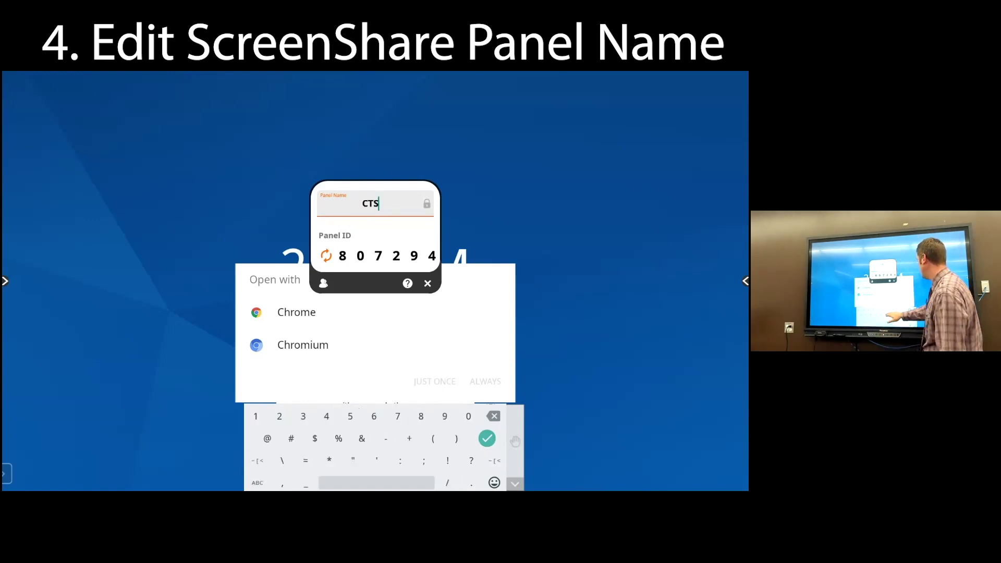
text(-)
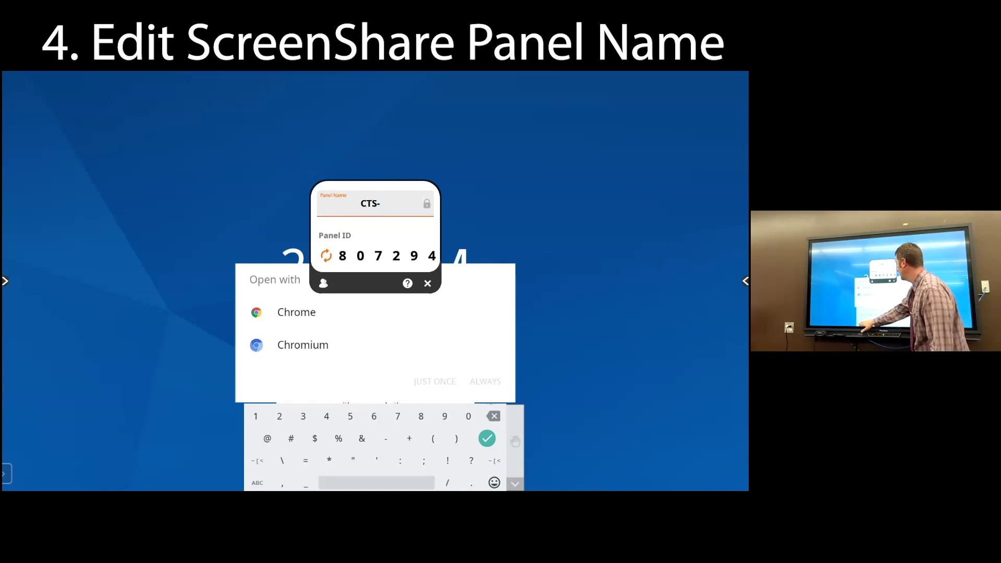
click(257, 483)
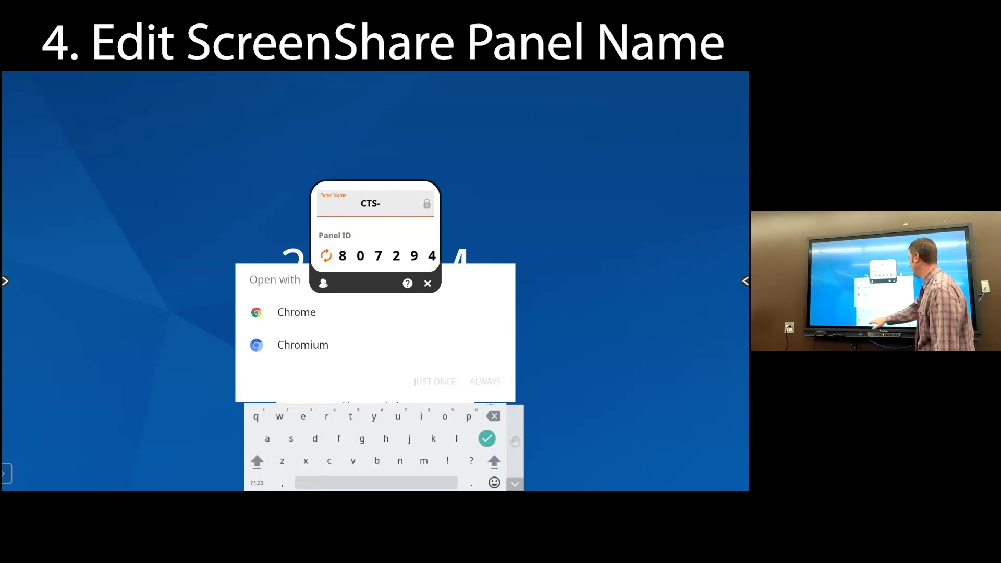
click(257, 483)
text(11)
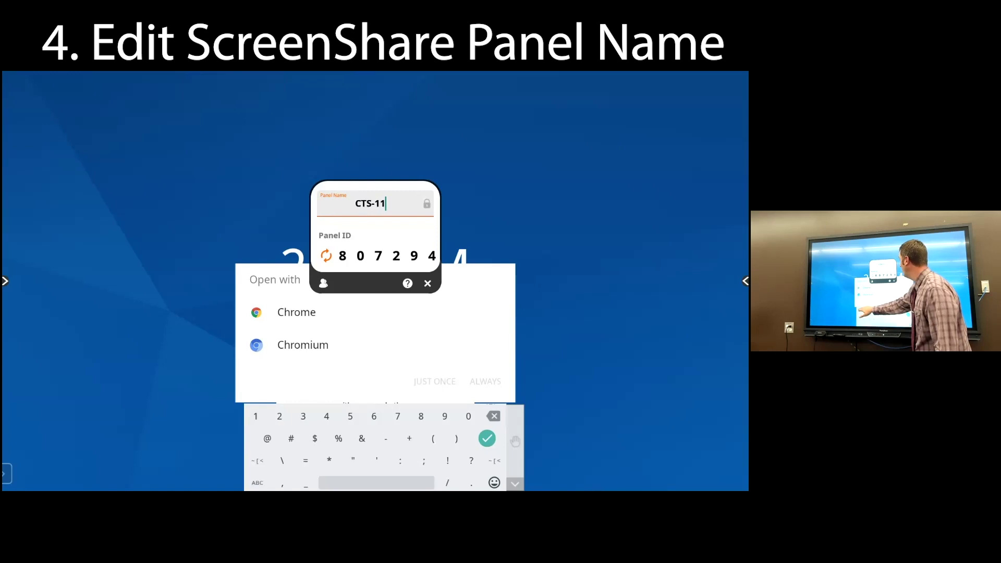
text(16)
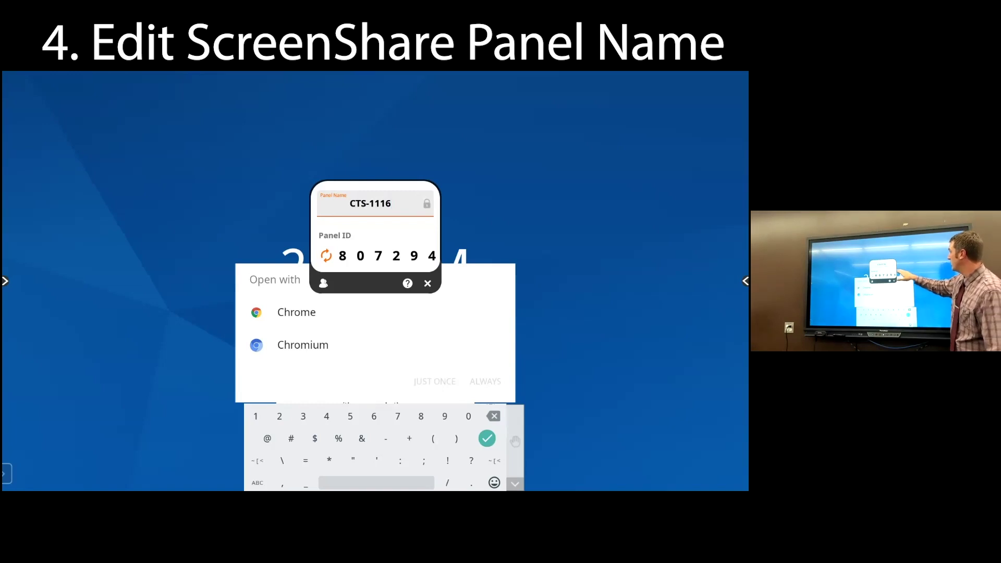
key(Return)
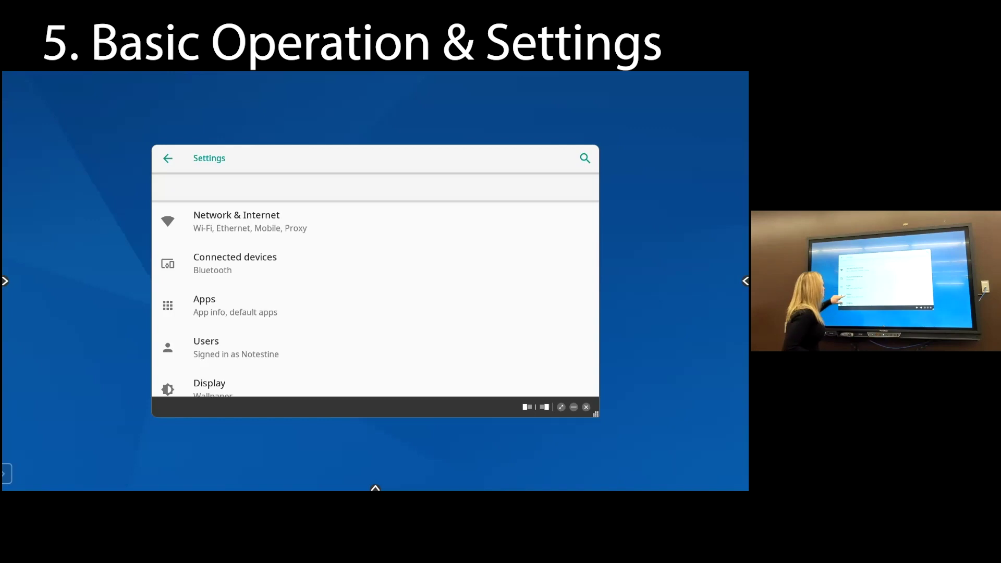
Go to Display, expand Advanced, and open Standby and Sleep Timers
scroll(375, 300, down, 3)
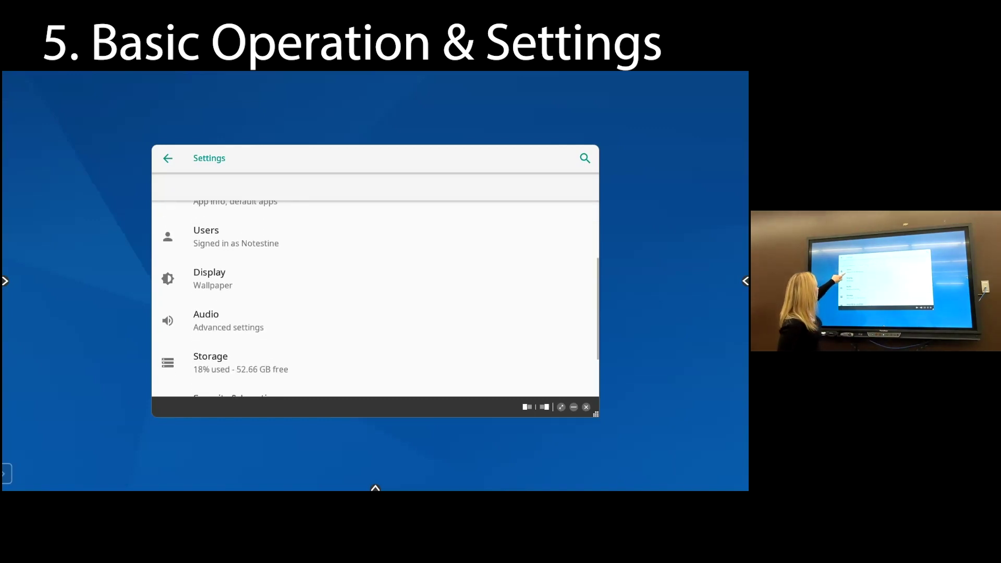
click(209, 269)
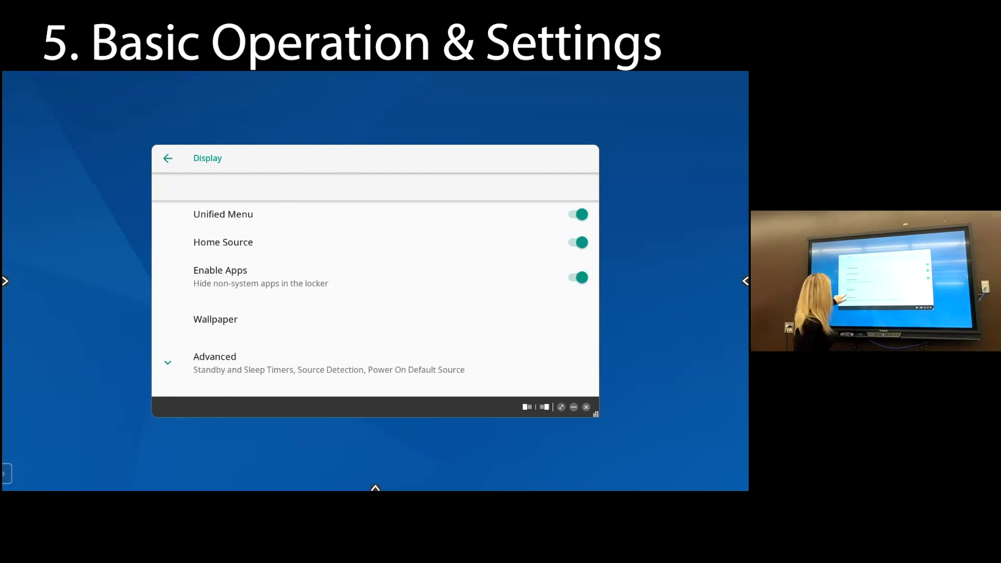
click(220, 276)
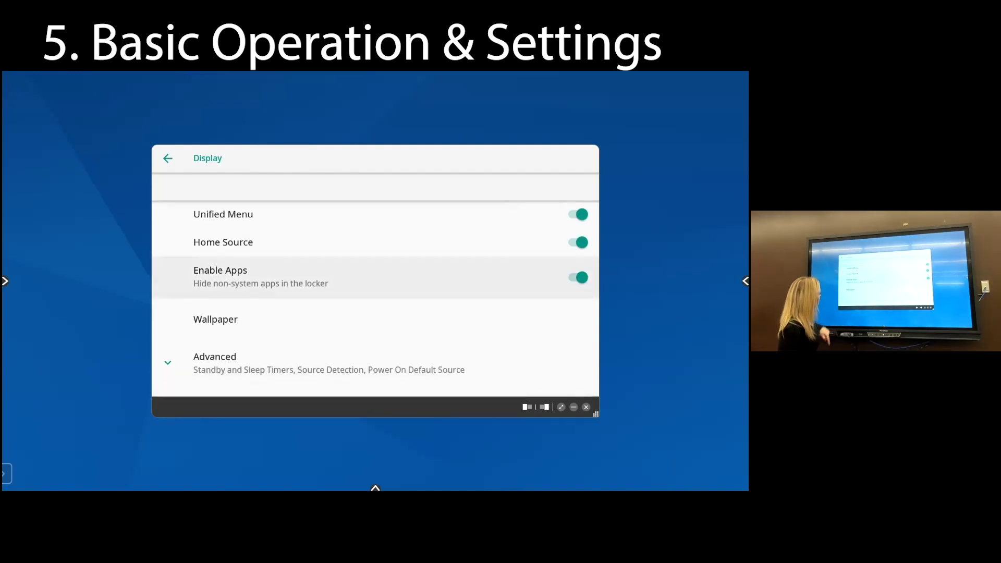
click(215, 360)
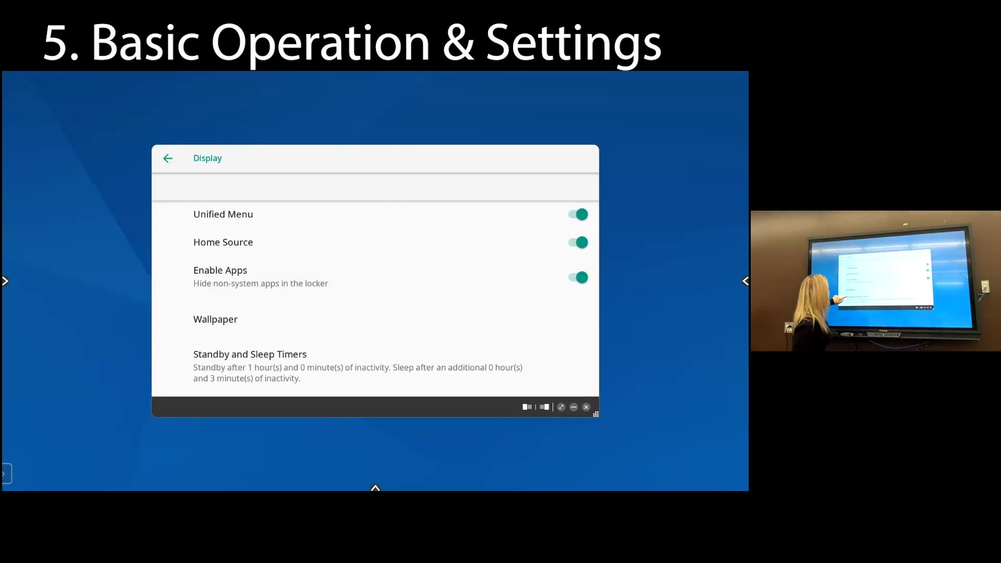
scroll(375, 302, down, 3)
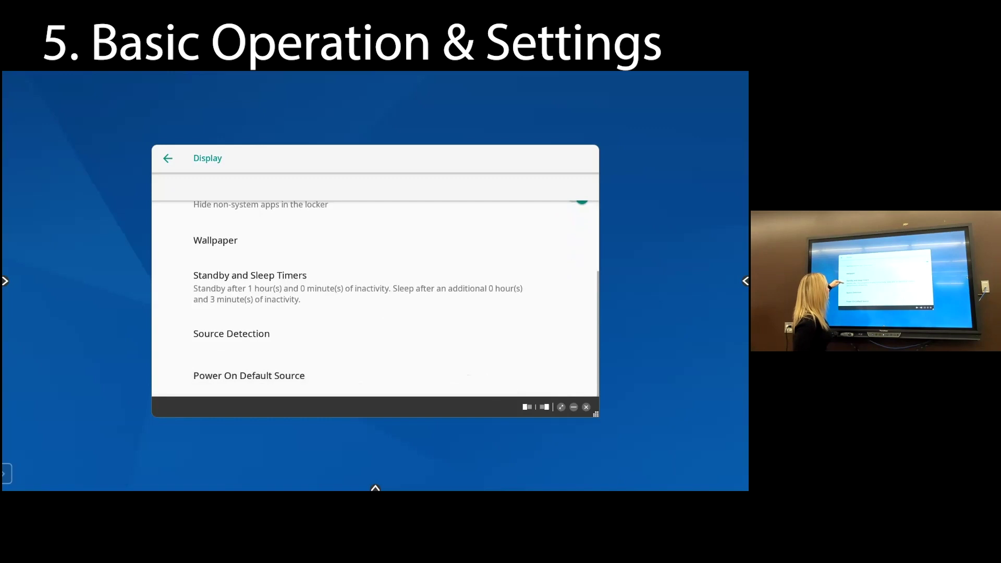
click(250, 281)
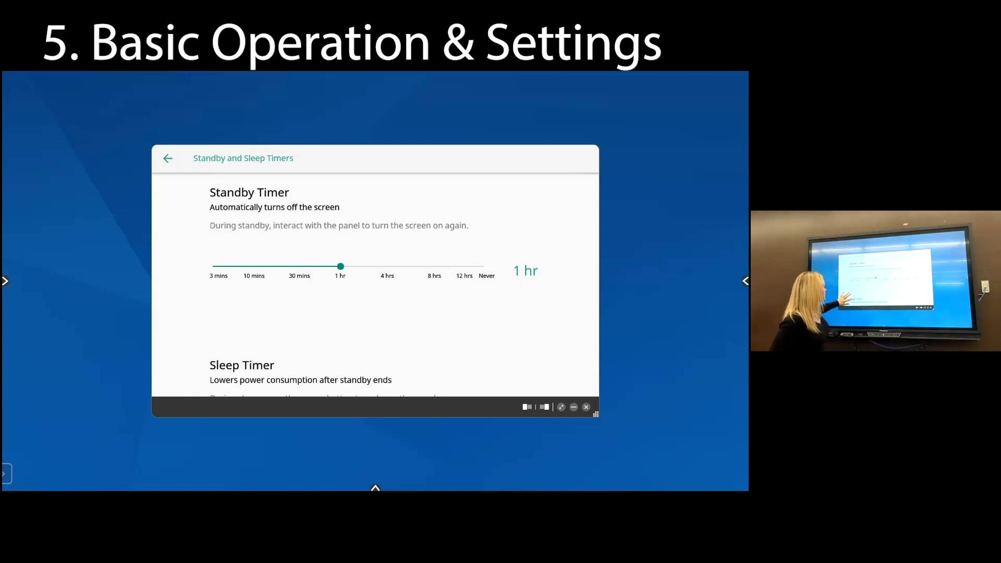
Set the Sleep Timer slider to 1 hr, then go back to Display settings
scroll(376, 284, down, 3)
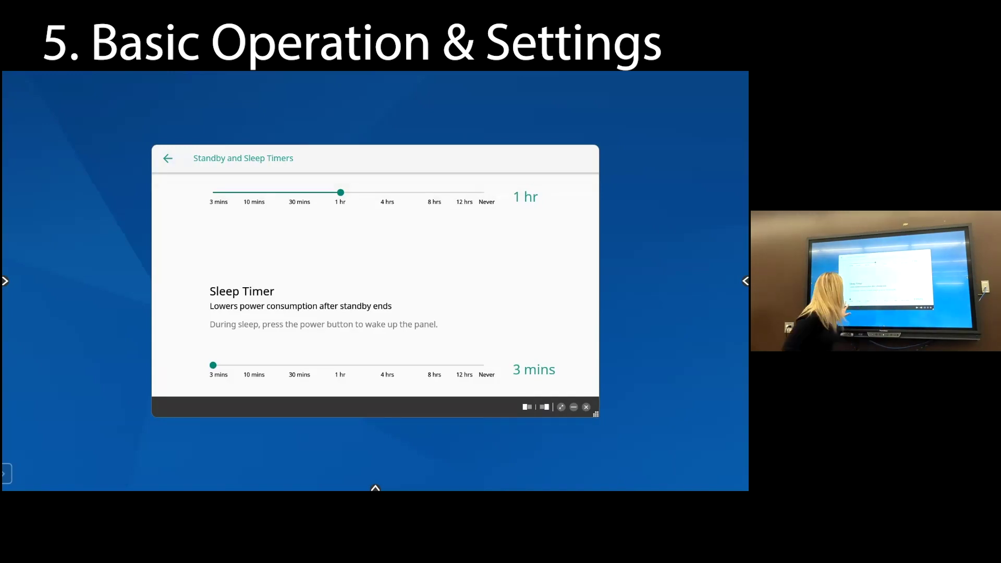
drag(212, 365, 356, 365)
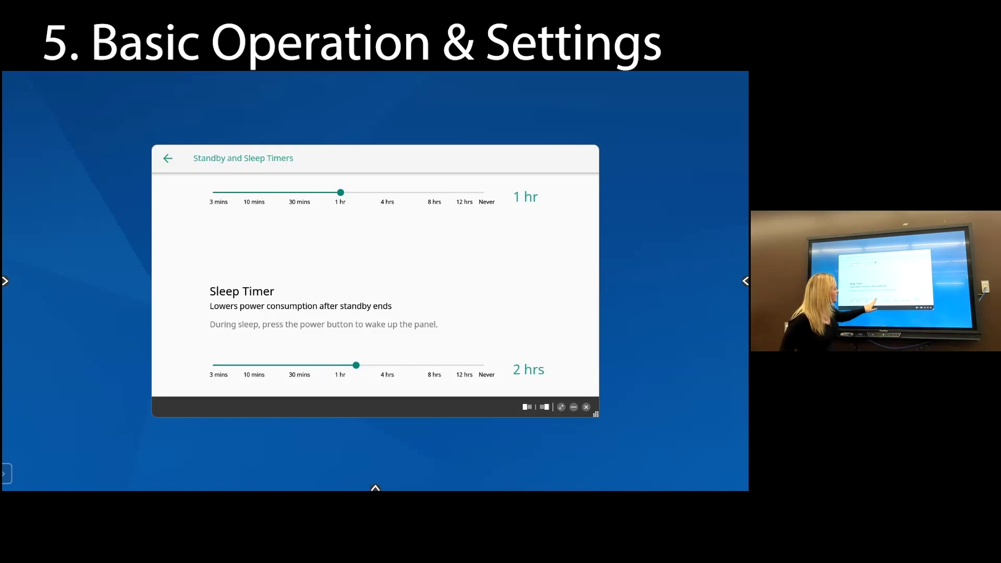
drag(356, 365, 340, 365)
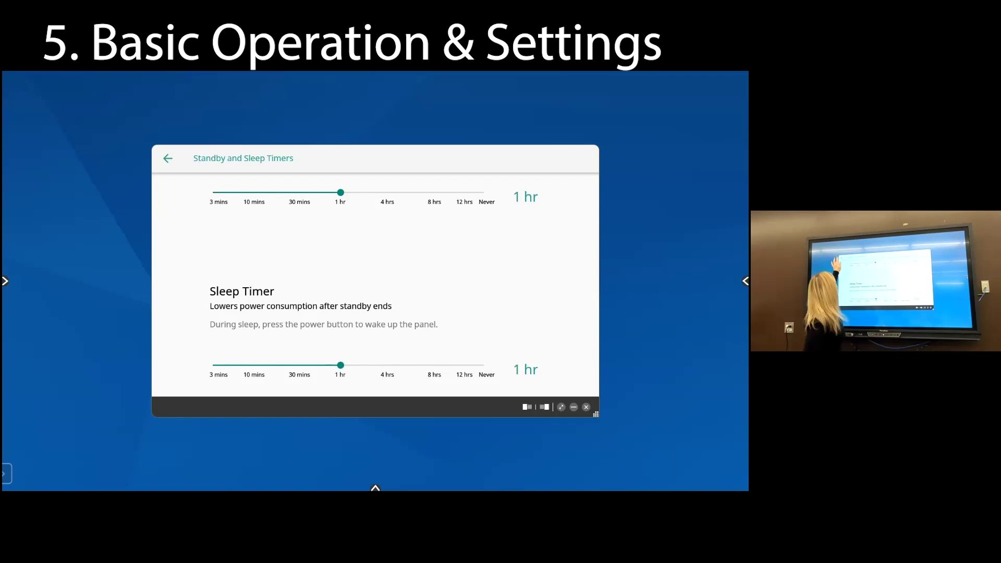
click(167, 158)
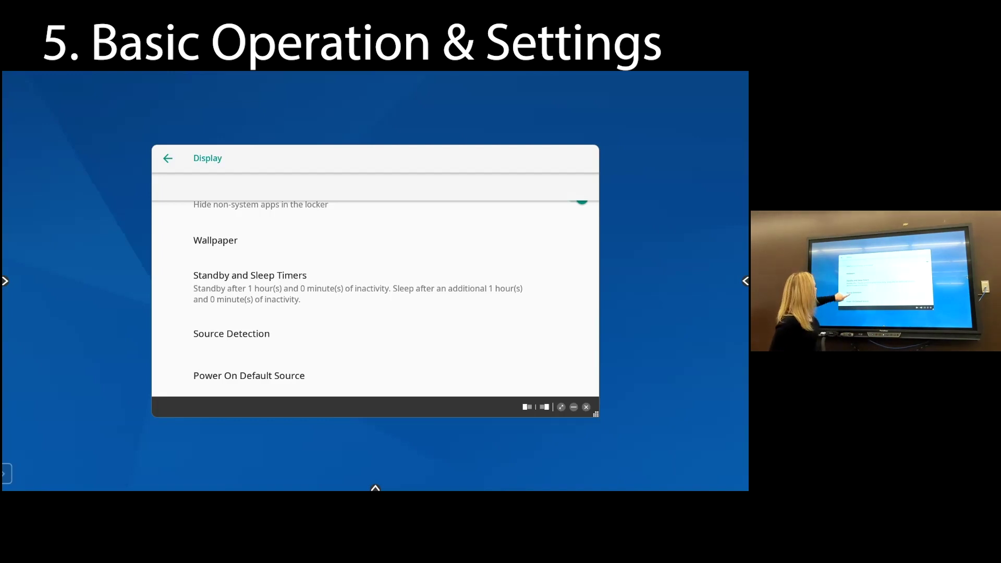
Switch Source Detection to Automatic in Display settings, then bring up the Power On Default Source options
click(232, 334)
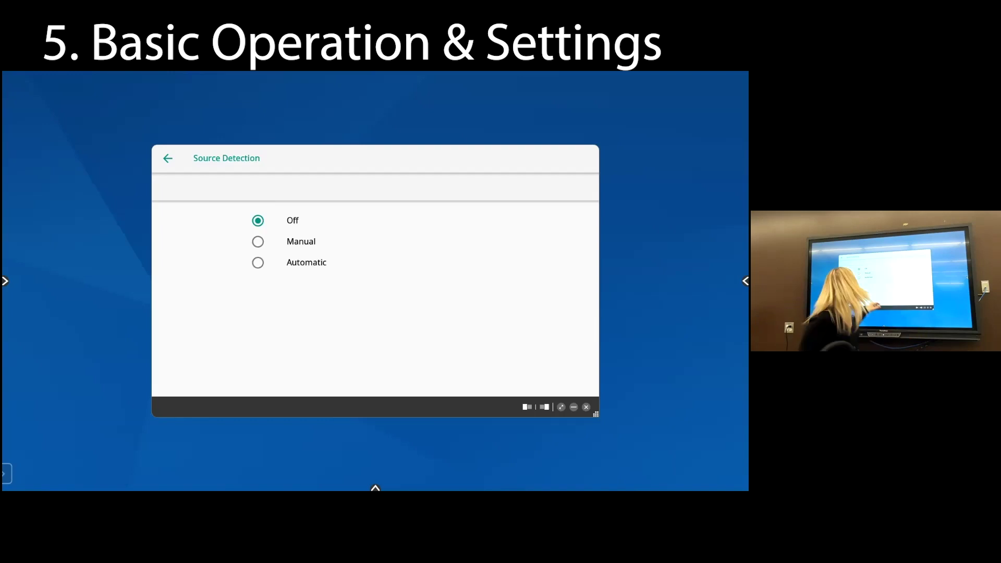
click(257, 262)
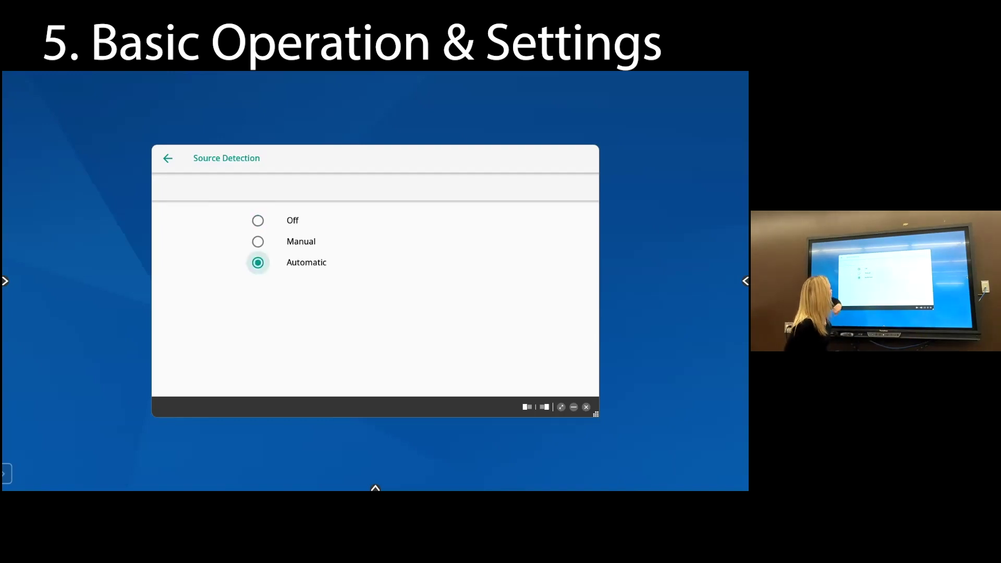
click(167, 158)
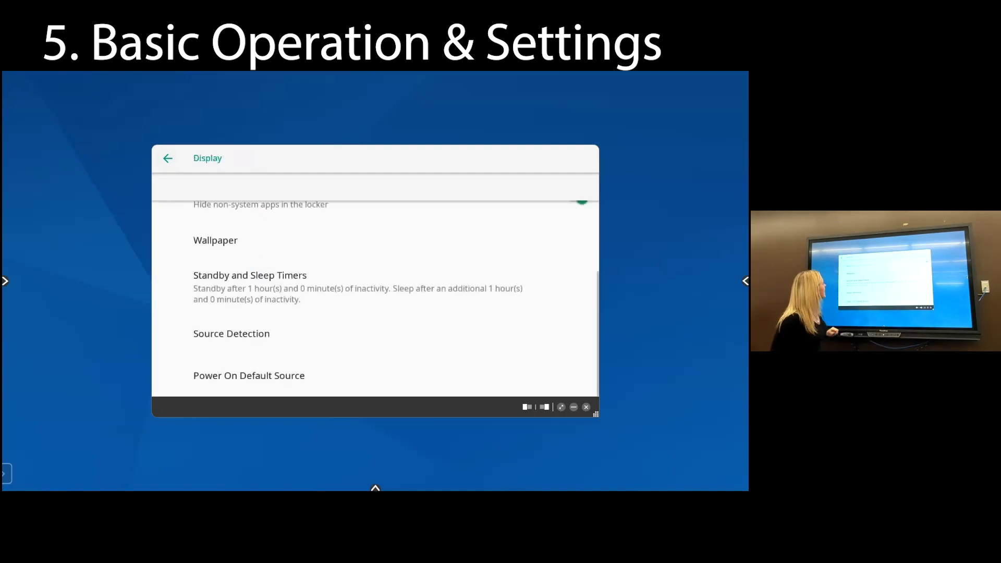
click(250, 282)
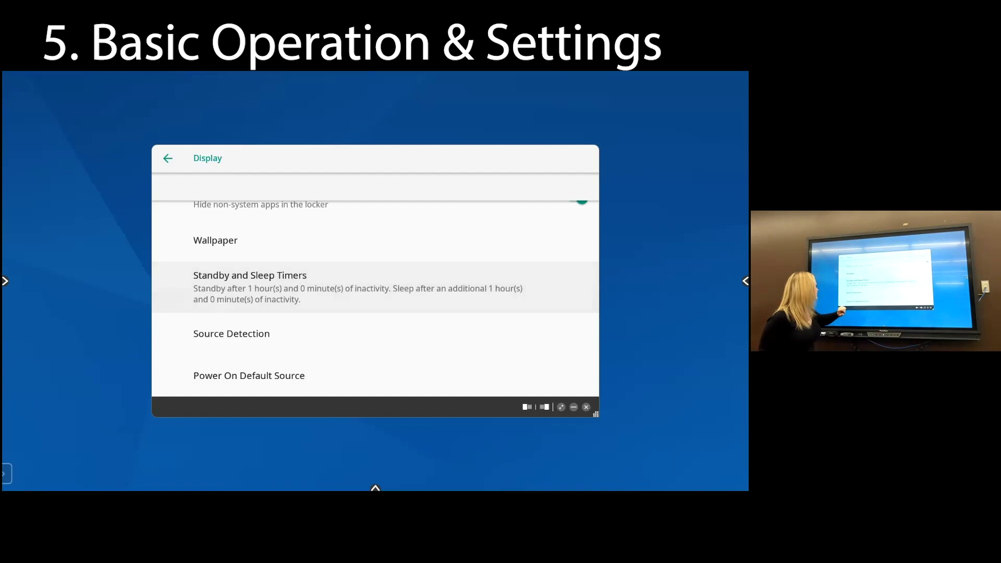
click(249, 375)
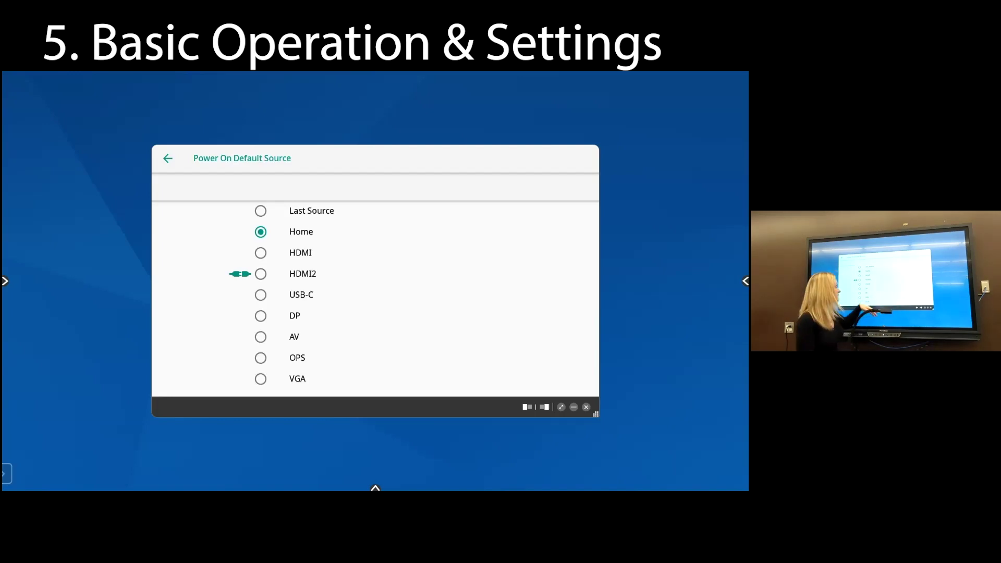
Change the power-on default source from Home to Last Source
click(261, 210)
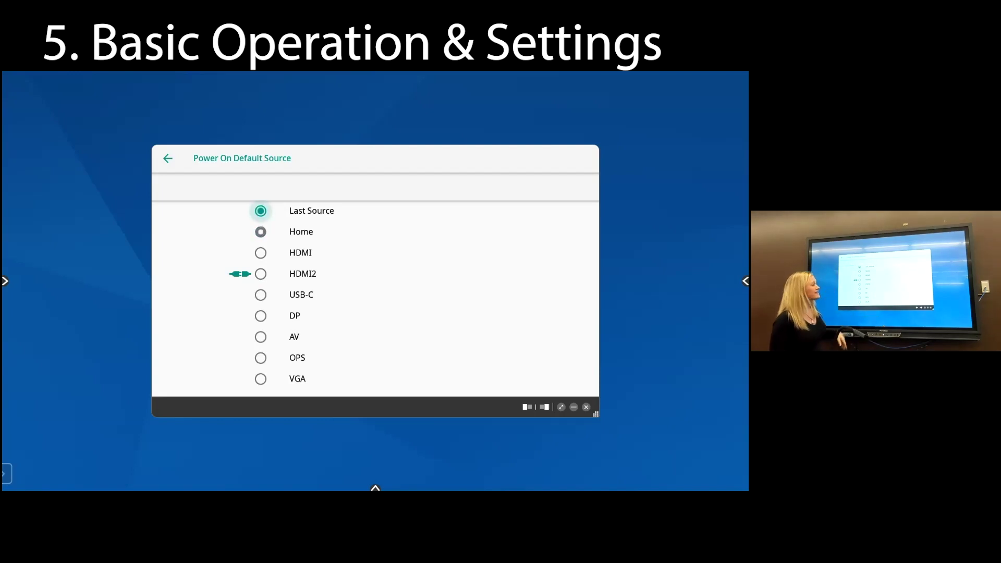